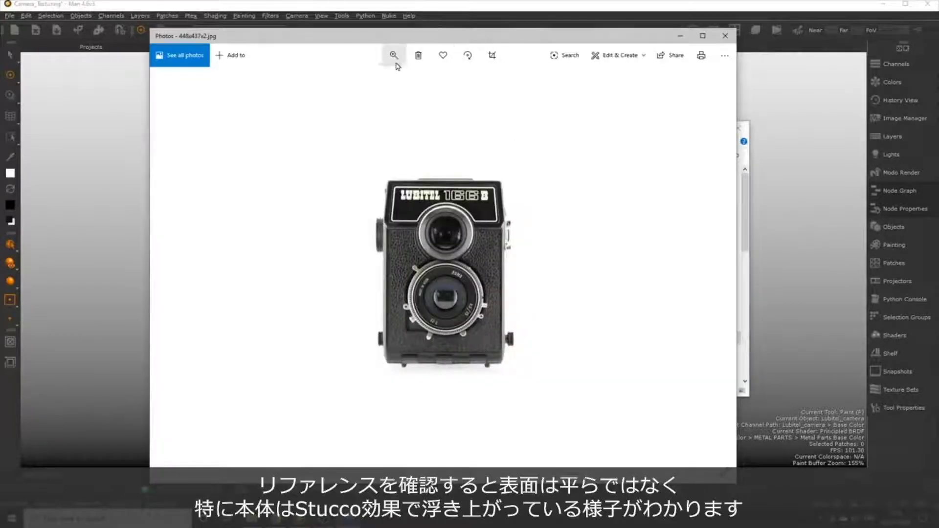
Examine the camera's bumpy surface in the reference photos 448x437x2.jpg and kvx8whhrt1ogywqv4qyk.jpg, and review the Principled BRDF shader's inputs.
left_click(394, 55)
left_click_drag(350, 80, 359, 81)
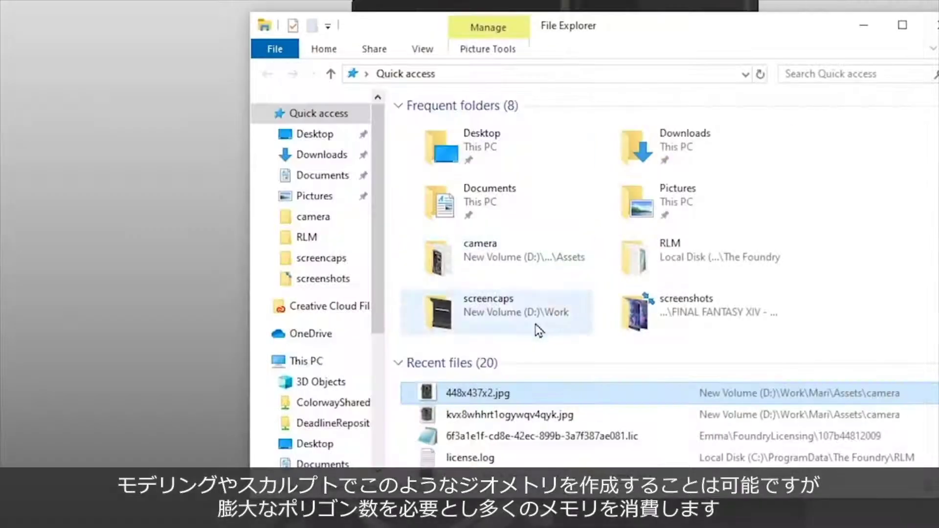
double_click(475, 416)
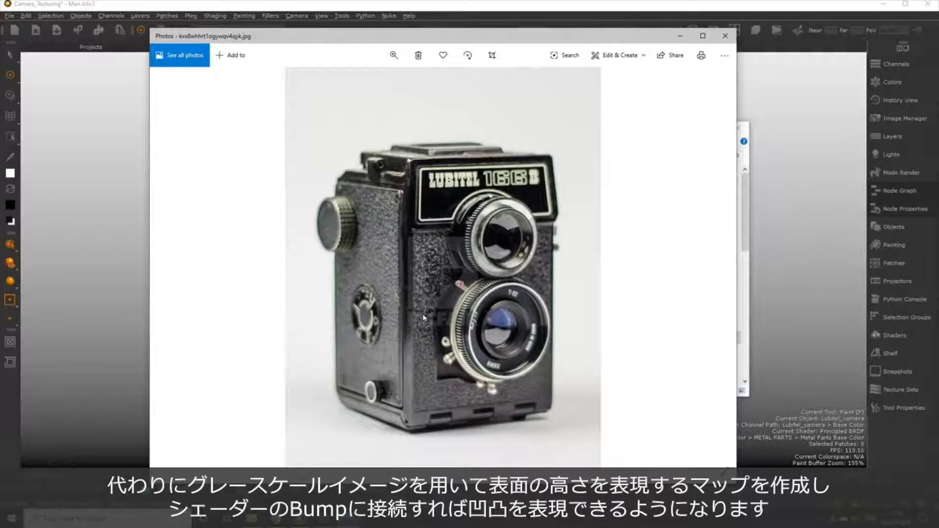
left_click(917, 335)
scroll(689, 392, "down", 1)
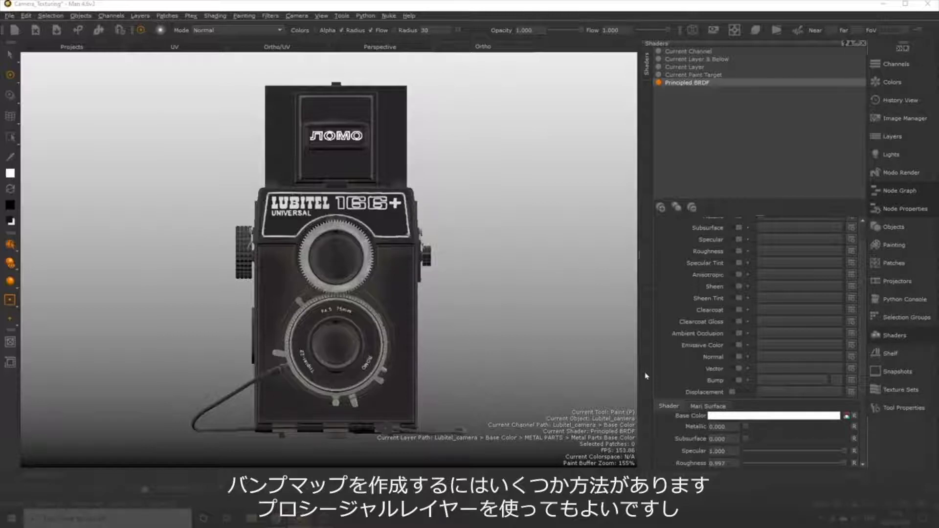
Show the Base Color layers, try the Paint Through tool and return to the Paint tool.
left_click(892, 136)
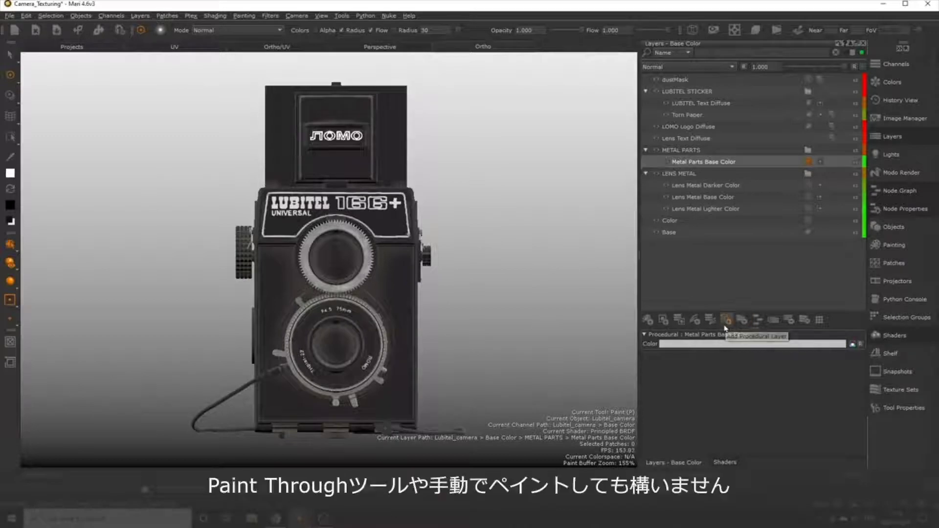
left_click(9, 95)
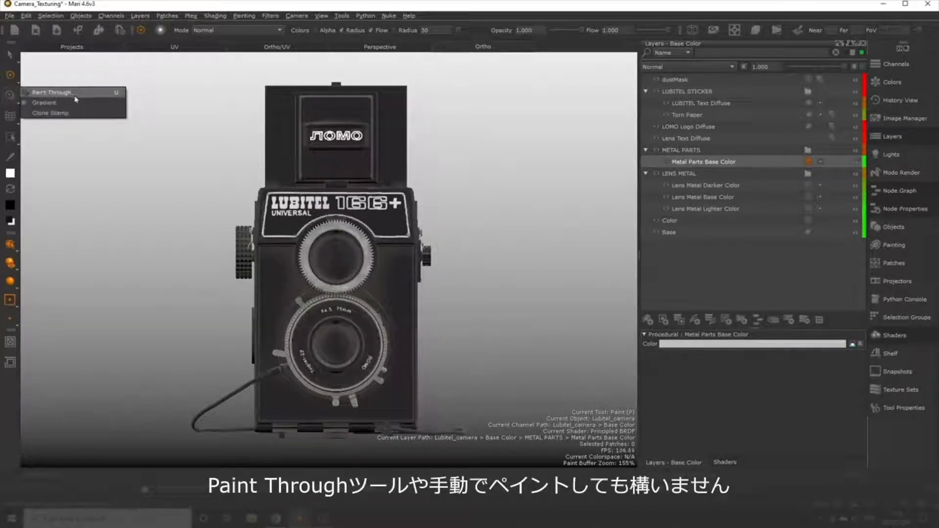
left_click(33, 95)
left_click(9, 74)
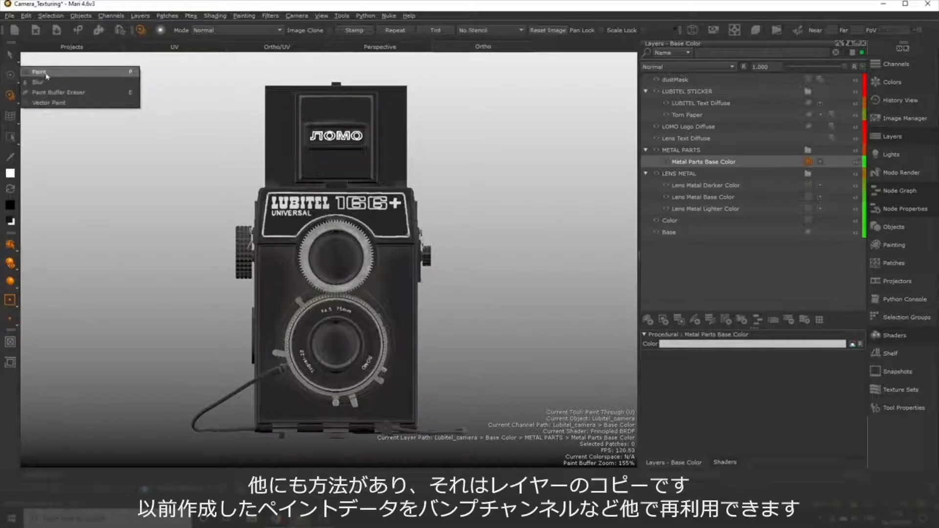
left_click(52, 77)
Copy the Metal Parts Base Color layer from the METAL PARTS group.
right_click(720, 164)
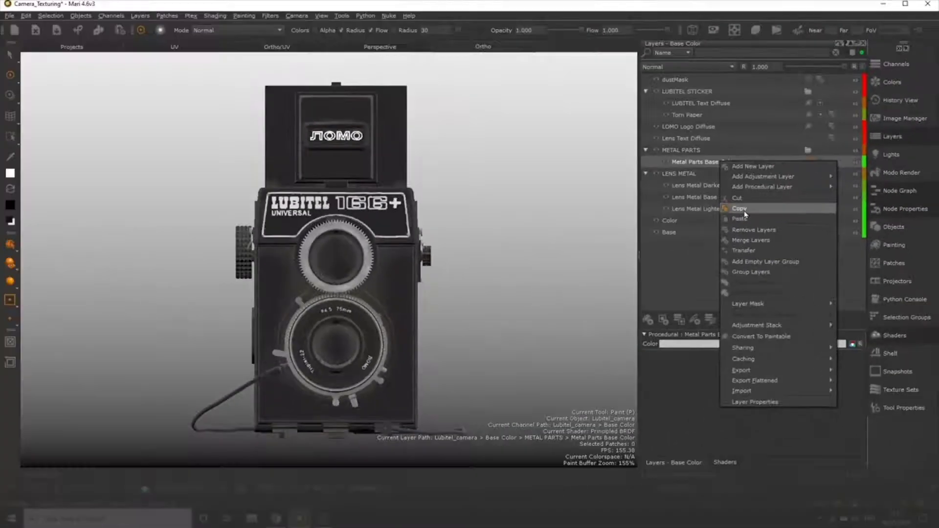
left_click(745, 213)
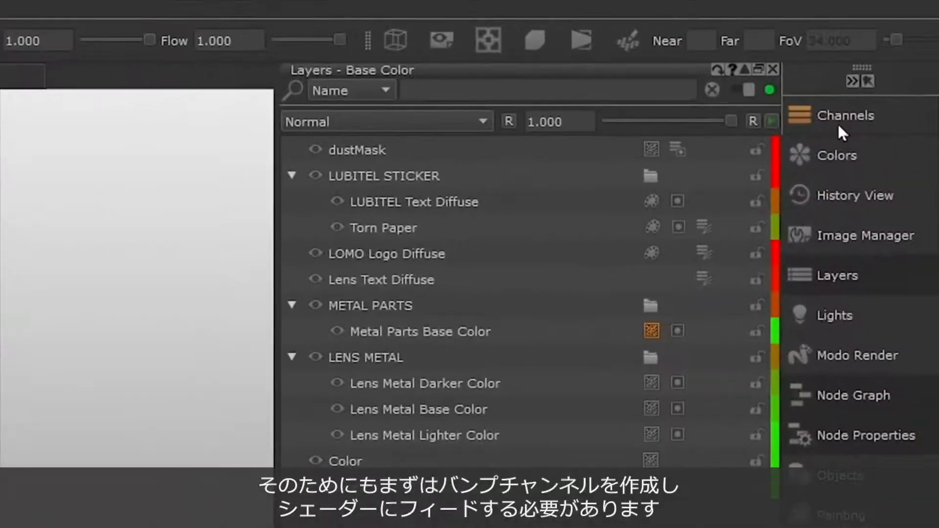
Show the Channels palette, dock it alongside the Layers palette and enlarge its channel list.
left_click(831, 126)
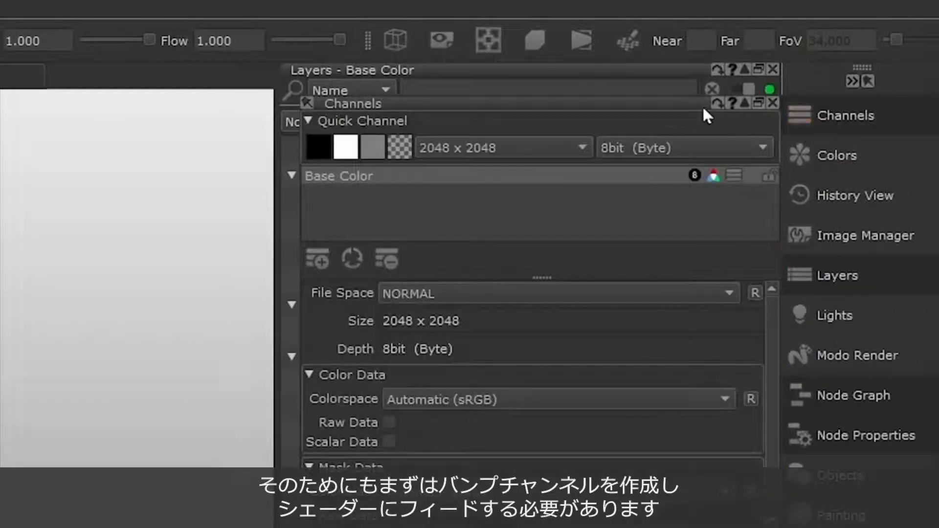
left_click_drag(689, 102, 586, 376)
left_click_drag(661, 290, 685, 343)
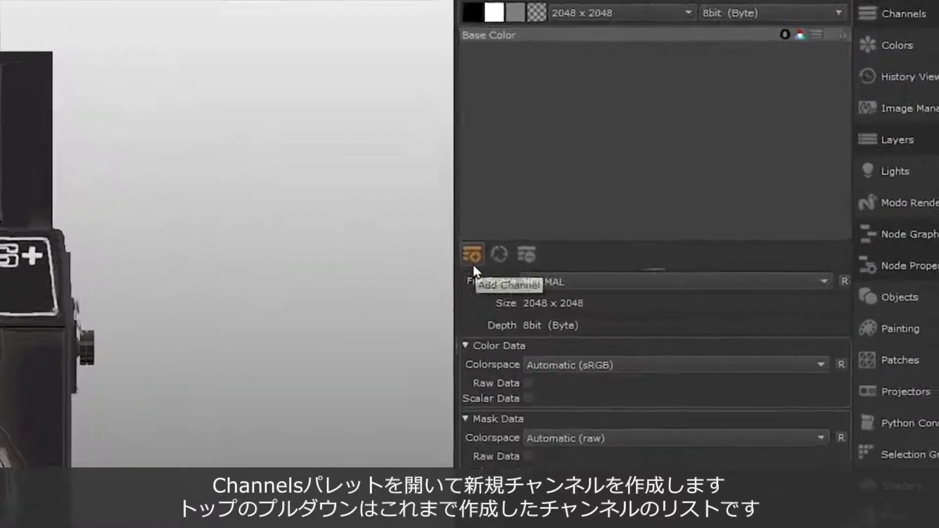
Start adding a new channel with the Bump preset and the name Bump.
left_click(374, 233)
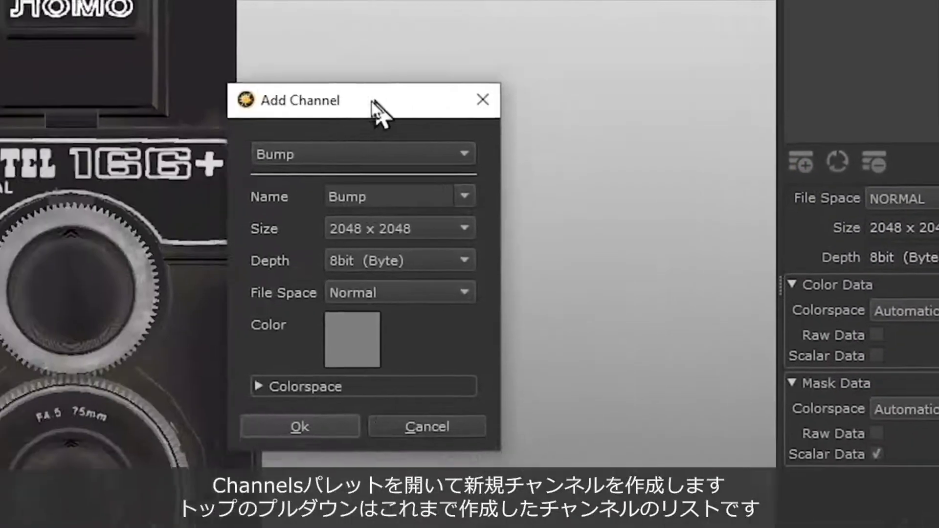
left_click_drag(376, 101, 321, 63)
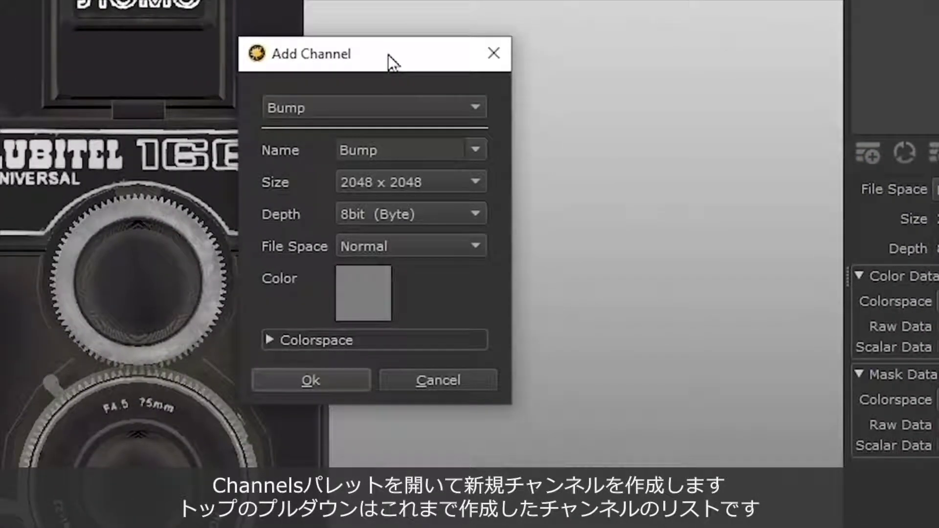
left_click(285, 107)
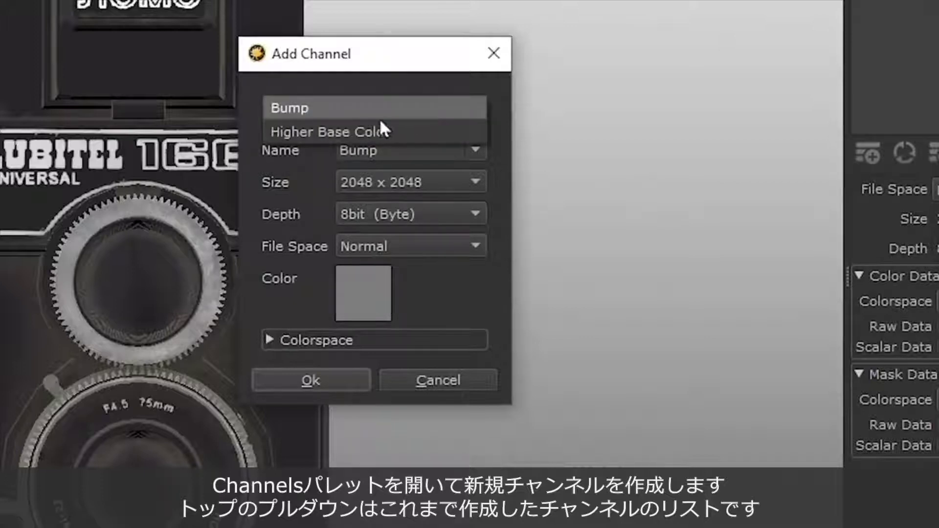
left_click(366, 88)
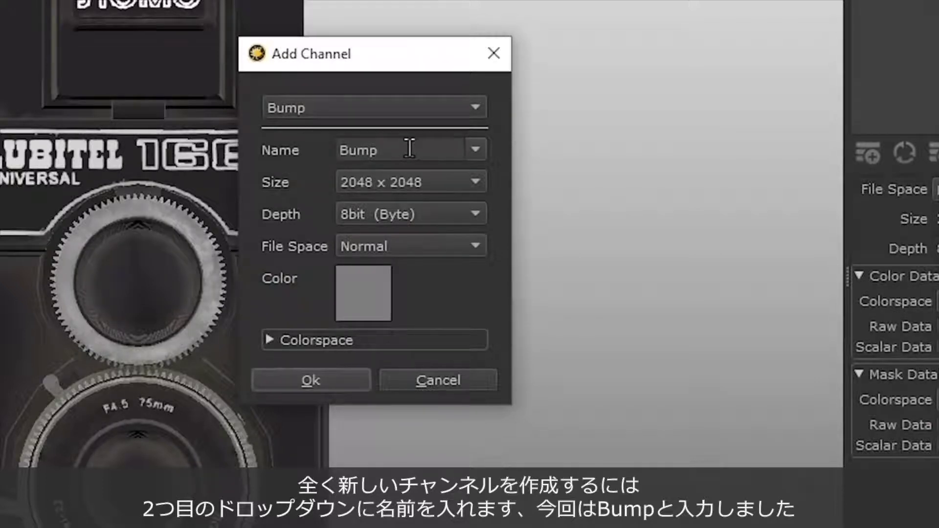
left_click_drag(409, 149, 321, 140)
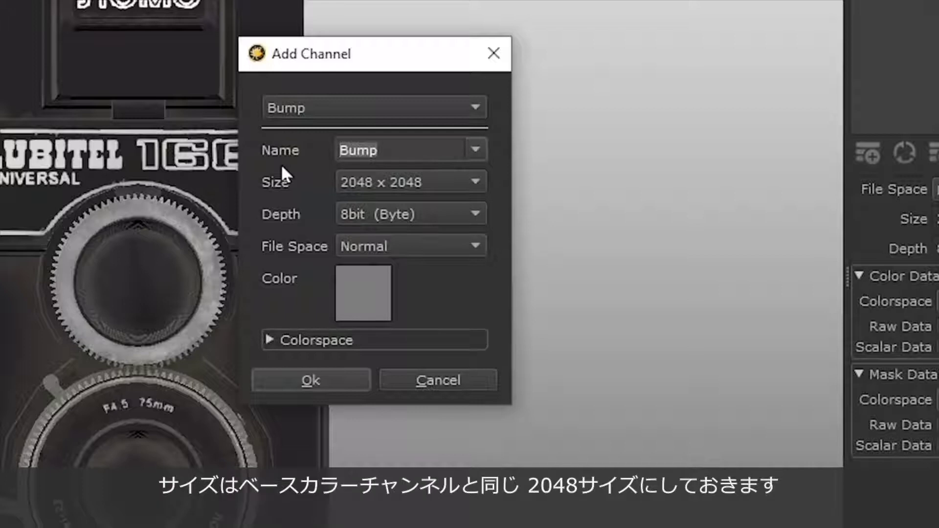
Set the new channel's size to 2048 x 2048 and its depth to 8bit (Byte).
left_click(479, 192)
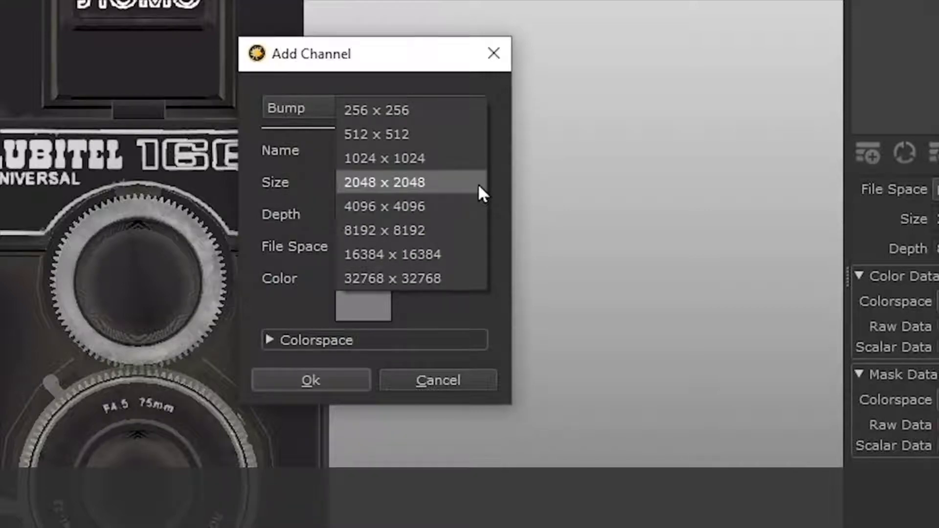
left_click(479, 186)
left_click(473, 216)
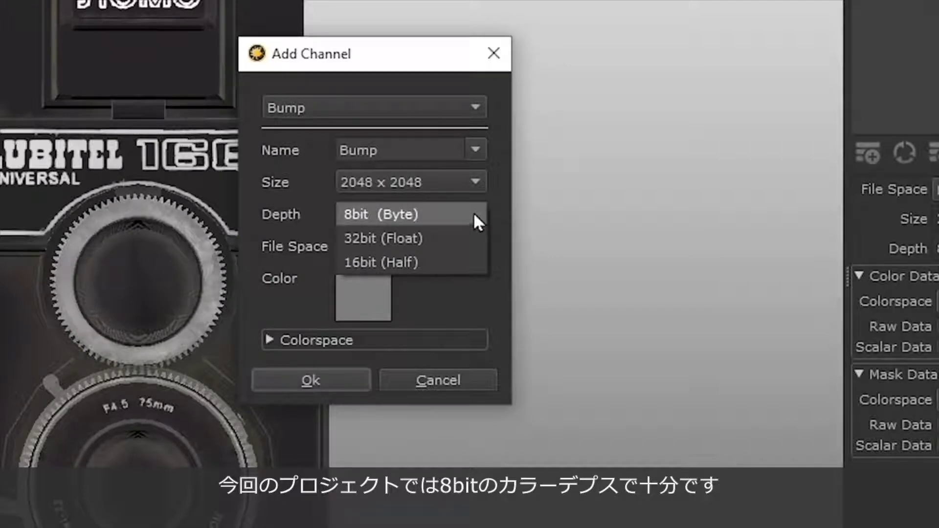
left_click(414, 214)
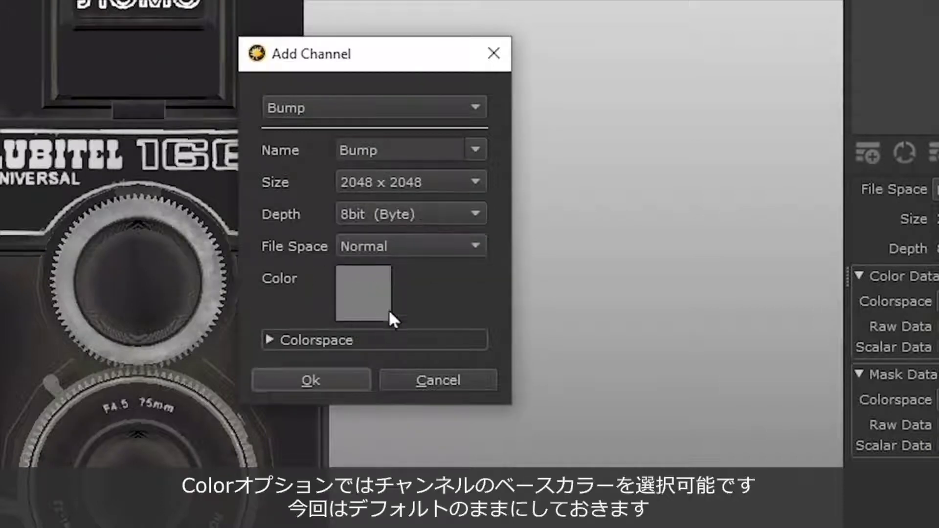
Review the new channel's colorspace options for color and mask data, and create the Bump channel.
mouse_move(377, 298)
left_click(269, 340)
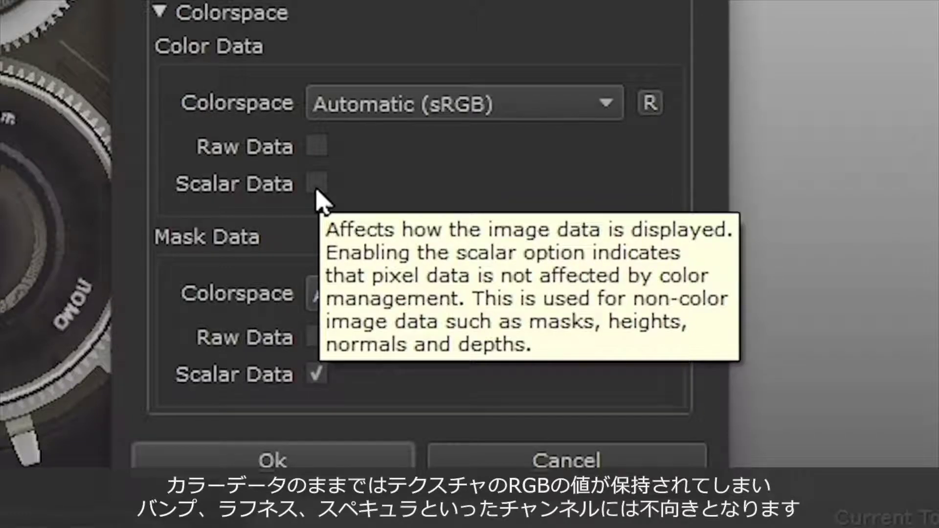
left_click(316, 191)
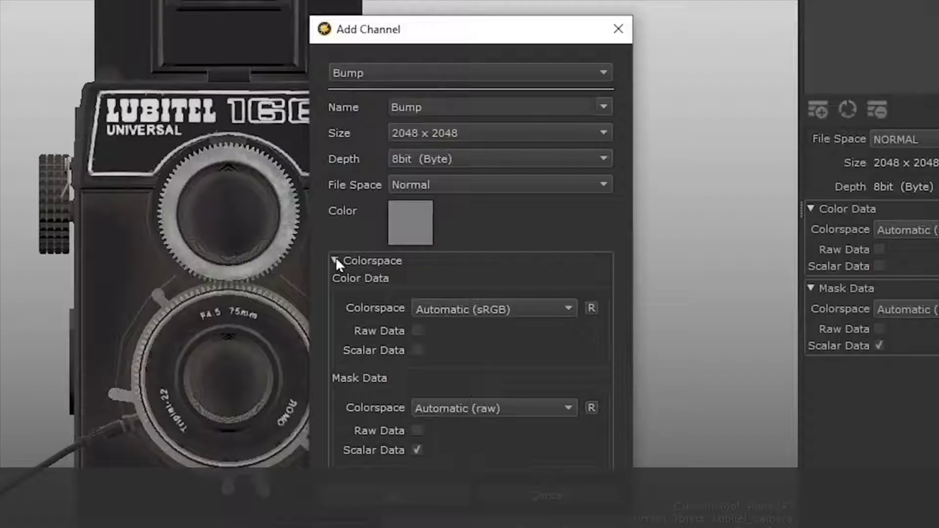
left_click(159, 12)
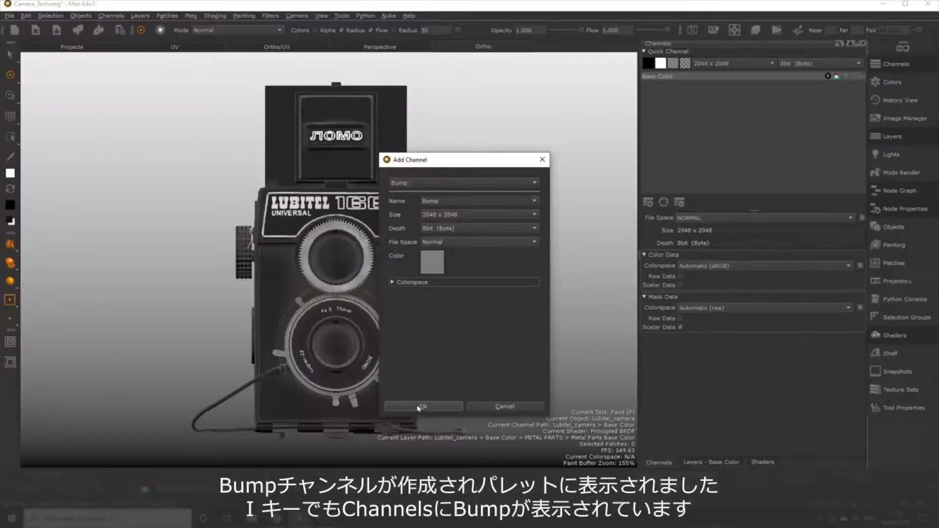
left_click(417, 406)
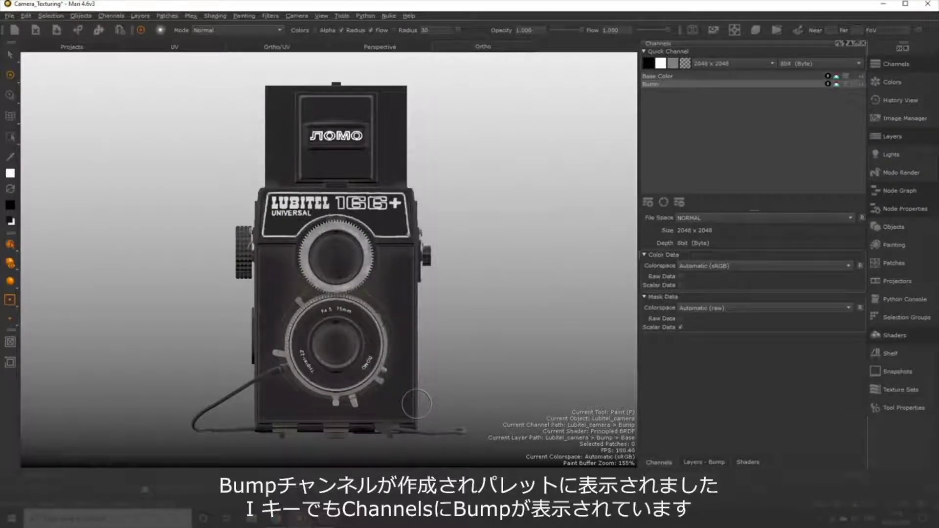
Check the Bump channel's layers and connect the Bump channel to the Principled BRDF shader's Bump input.
key("i")
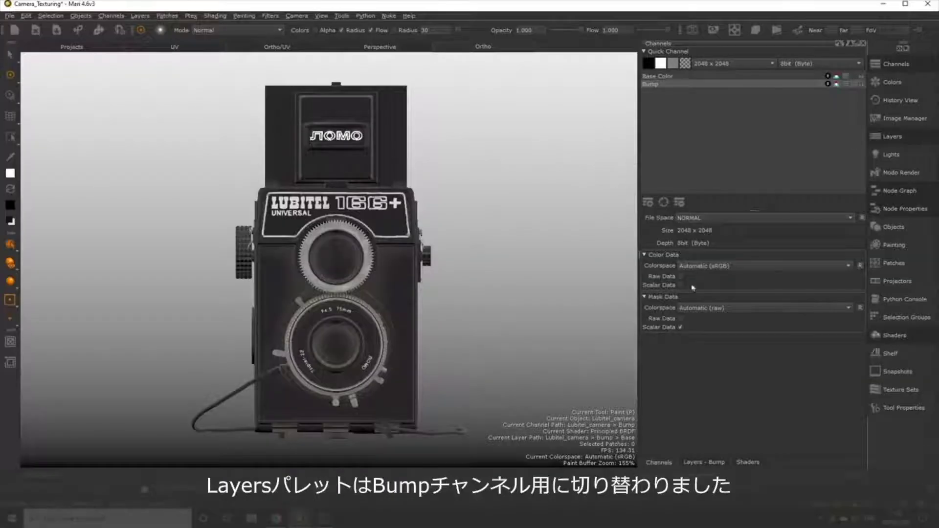
left_click(711, 460)
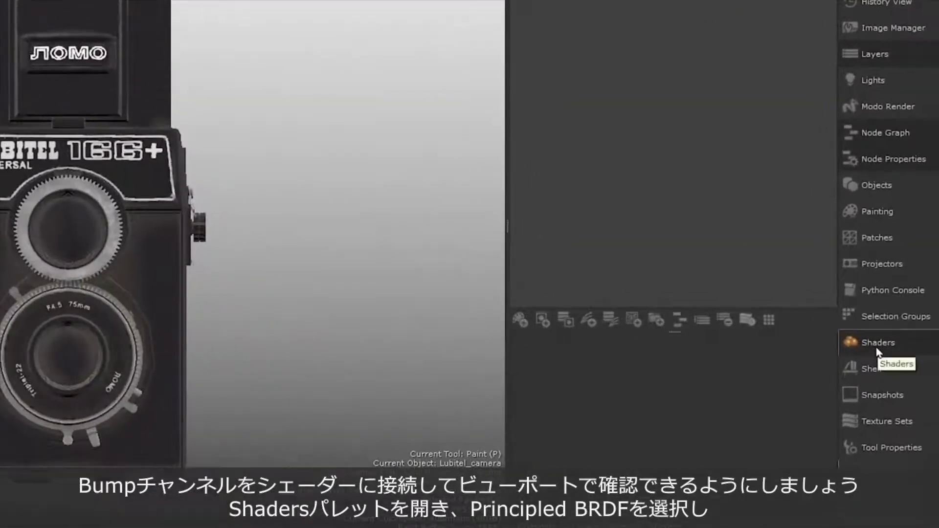
left_click(878, 344)
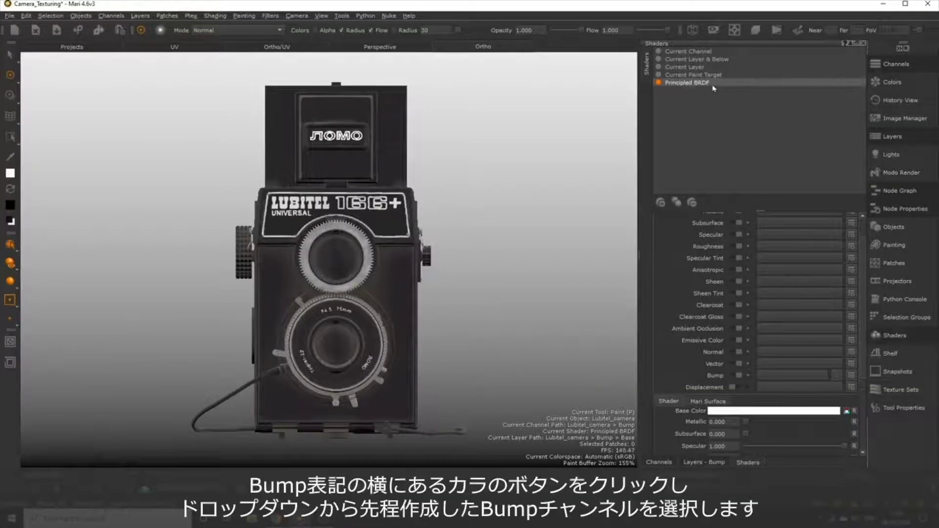
scroll(865, 262, "down", 2)
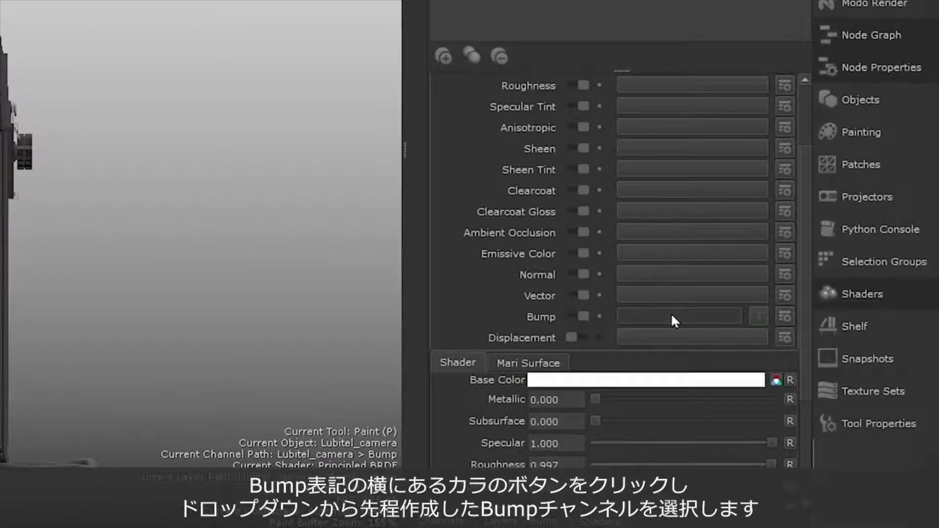
left_click(789, 347)
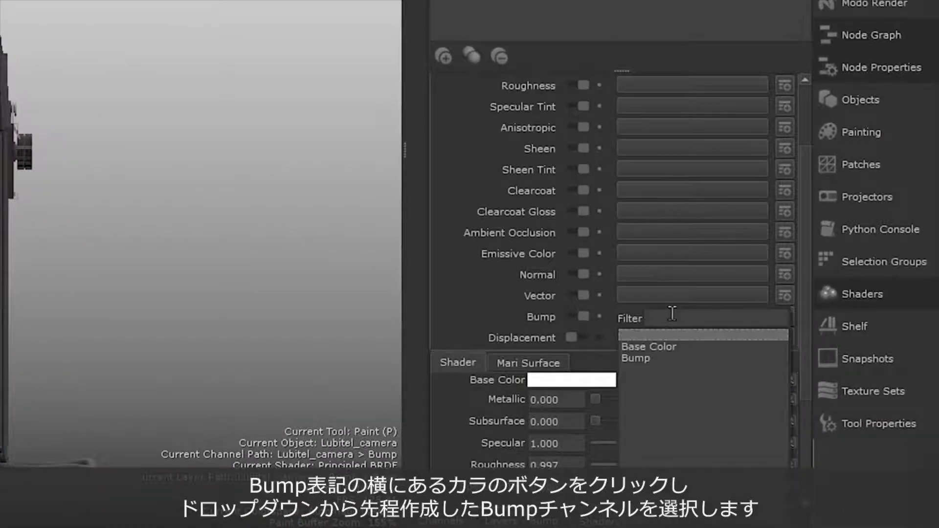
left_click(652, 358)
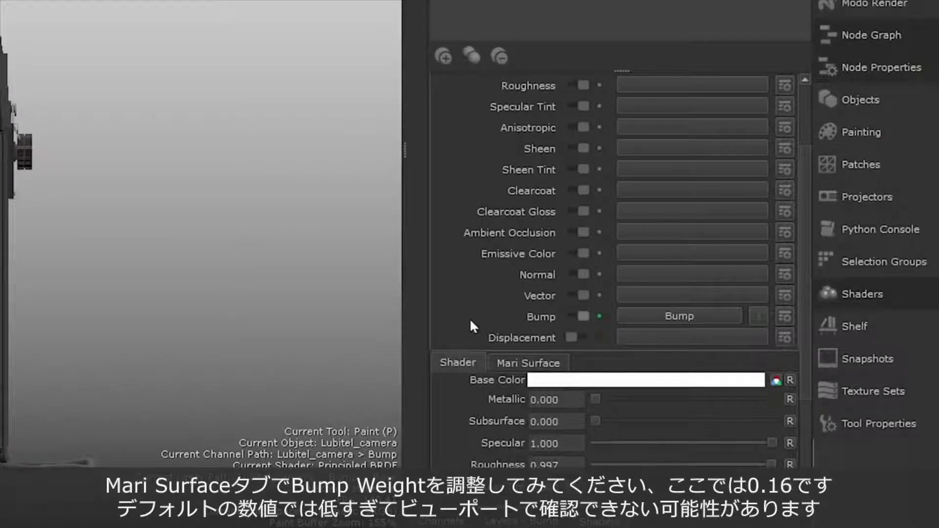
Set the Bump Weight in the Principled BRDF shader's Mari Surface settings to 1.16.
scroll(808, 298, "down", 4)
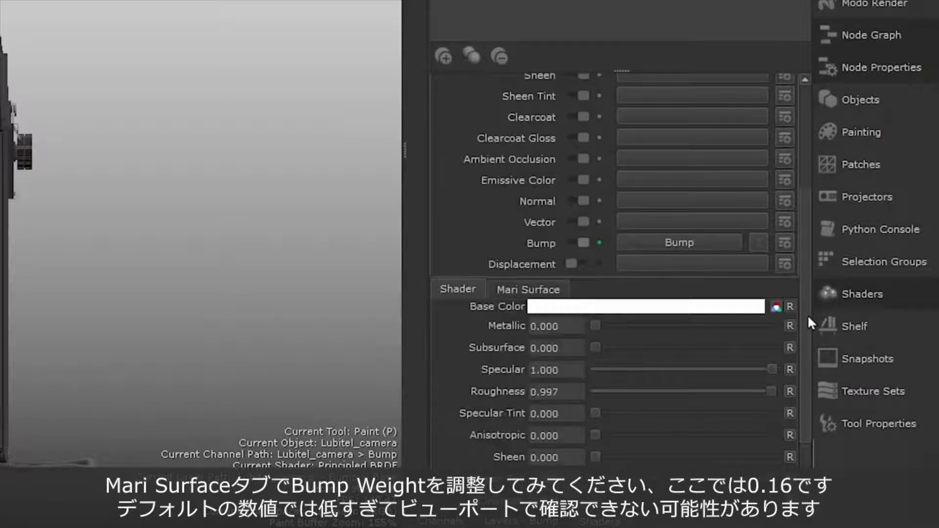
scroll(804, 317, "down", 2)
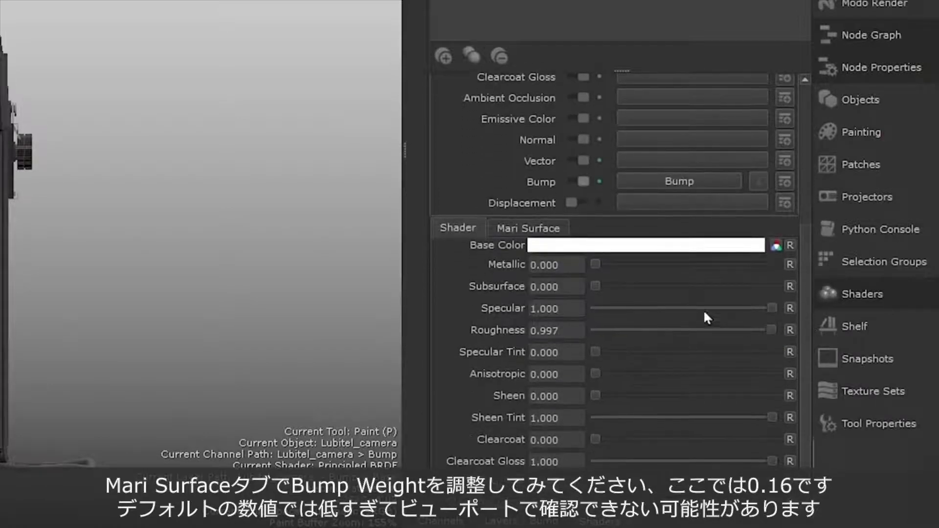
left_click(540, 228)
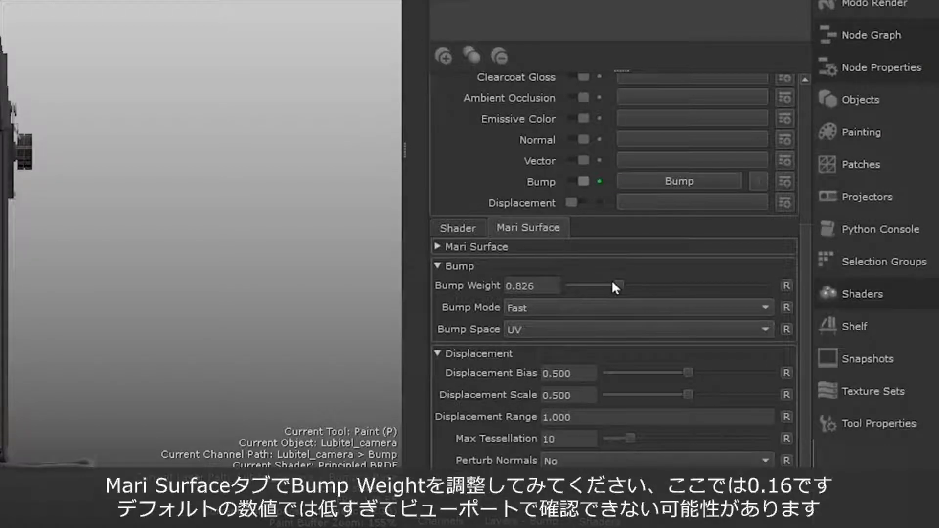
left_click_drag(618, 285, 578, 285)
double_click(537, 285)
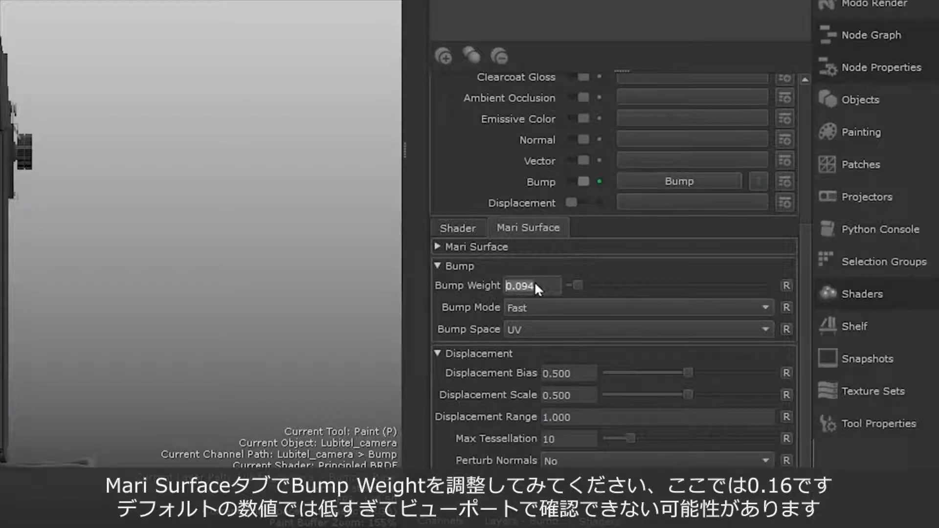
type("0.16")
key("Return")
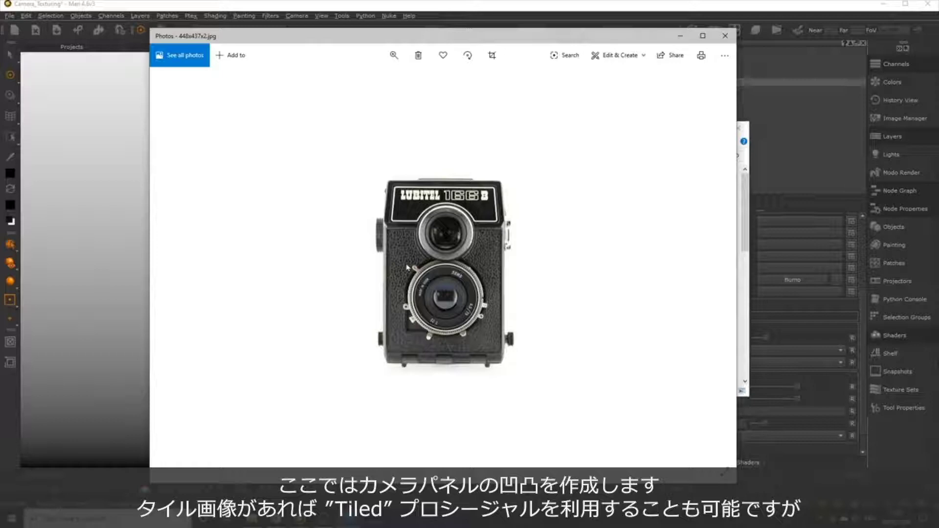
Close the reference photo and the file browser window, and show the Bump channel's layers.
left_click(724, 35)
left_click(737, 128)
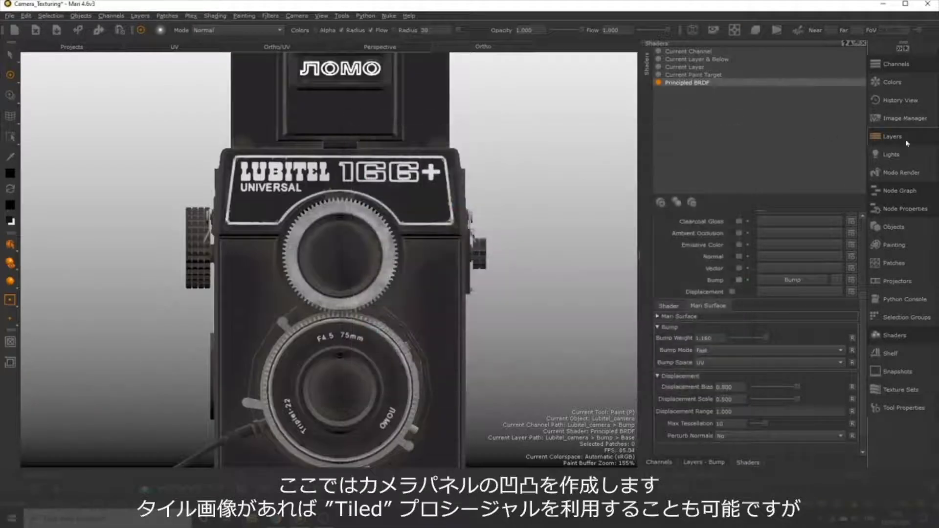
left_click(908, 139)
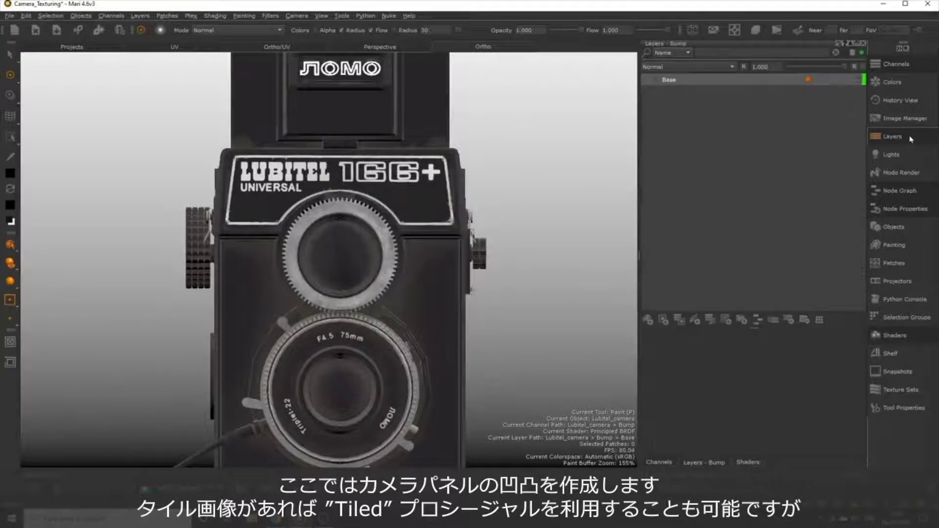
left_click(727, 319)
mouse_move(754, 369)
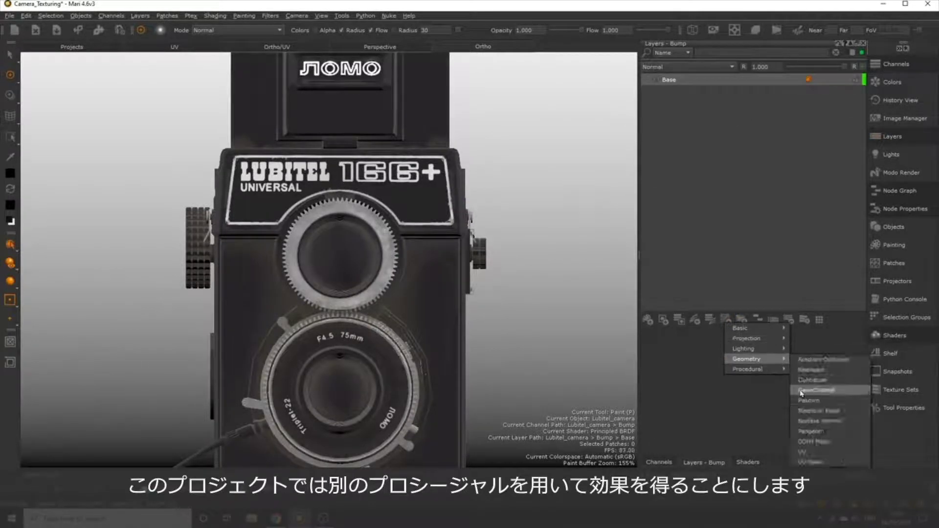
mouse_move(803, 403)
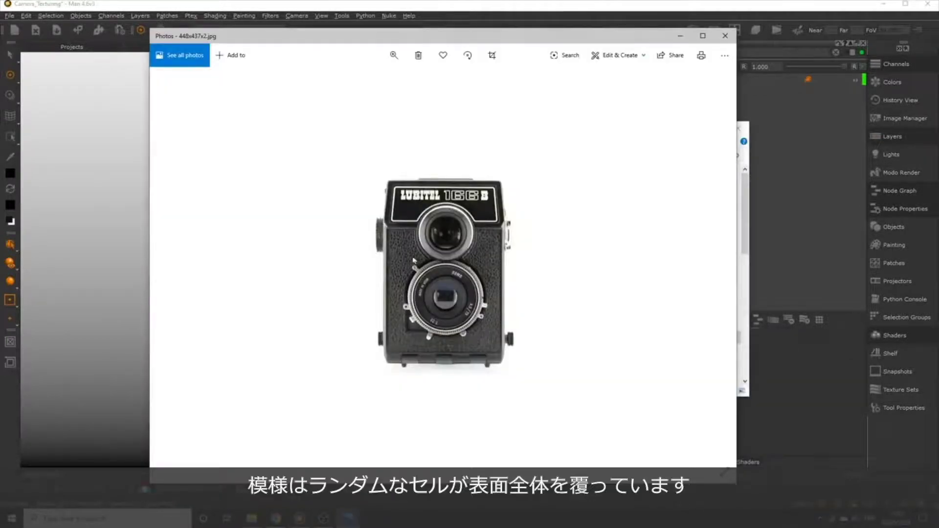
Enlarge the reference photo to examine the cell pattern on the camera's panels, and close the photo and file browser windows.
left_click(393, 55)
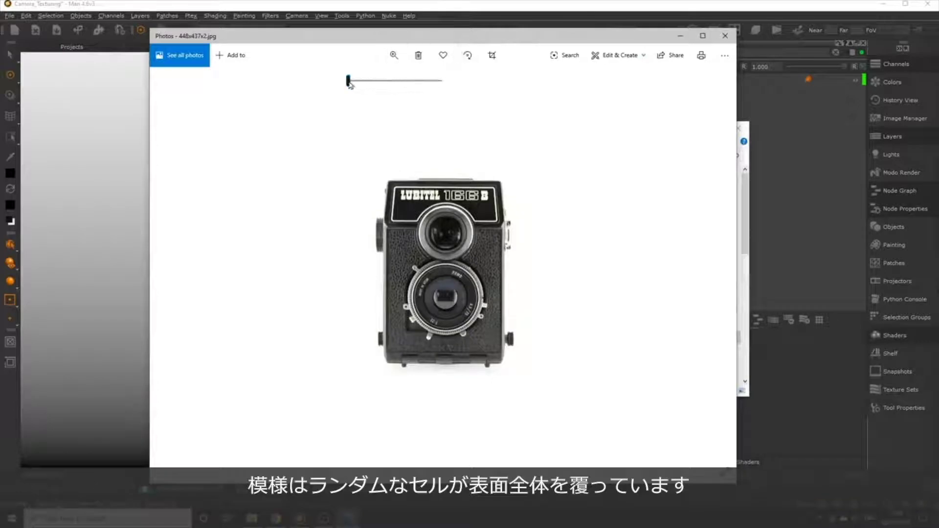
left_click_drag(347, 80, 375, 85)
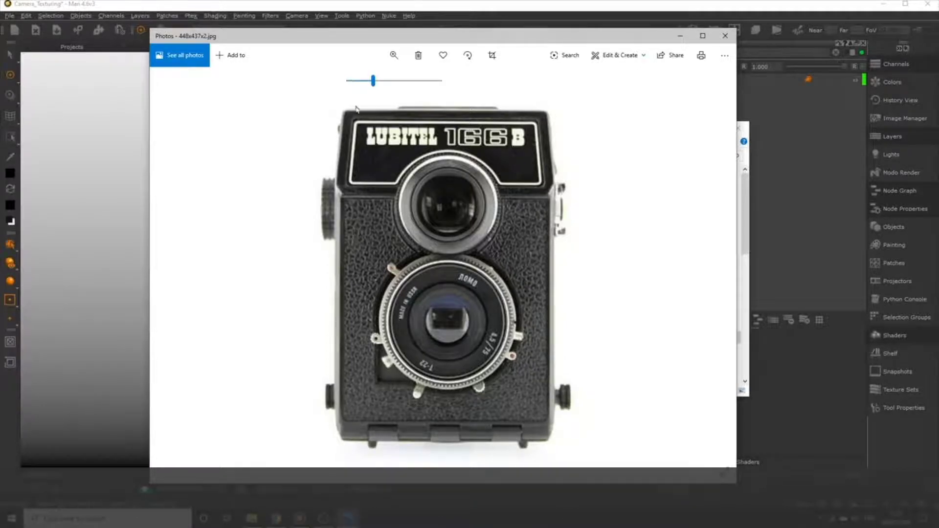
left_click(725, 36)
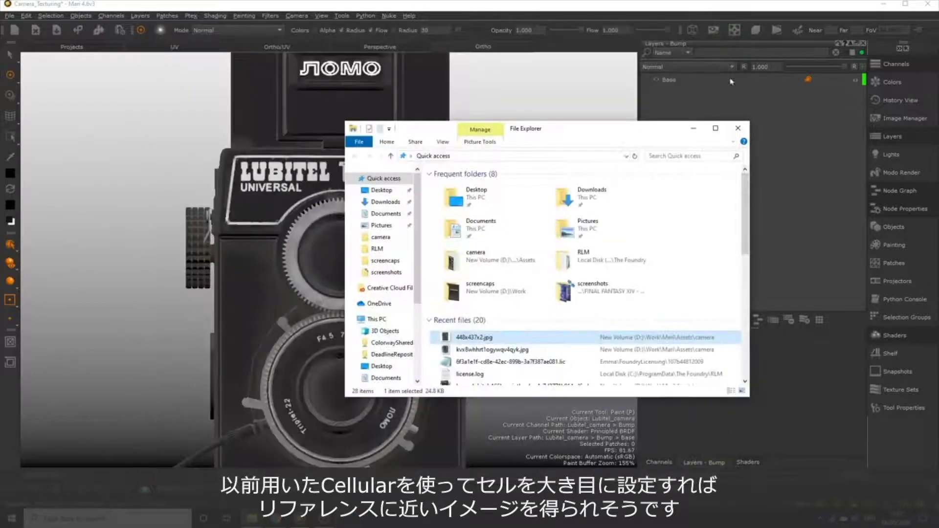
left_click(740, 131)
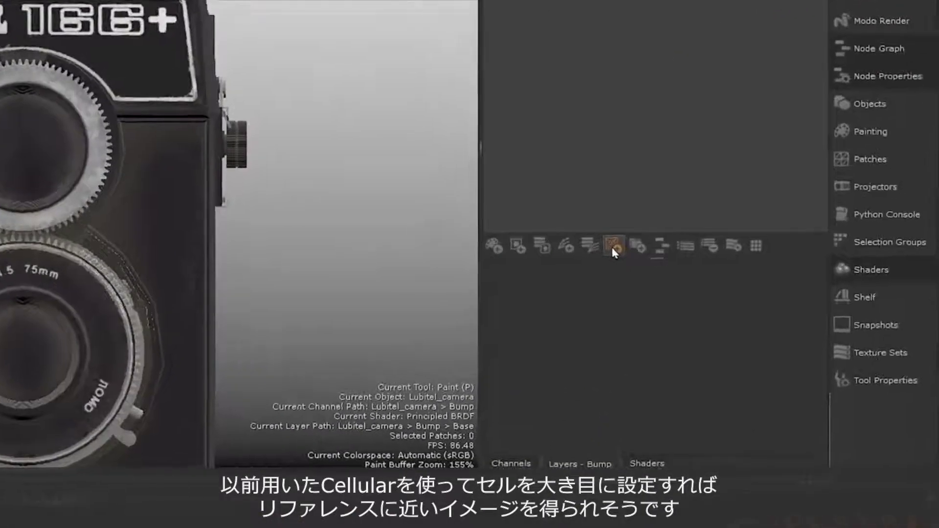
left_click(726, 320)
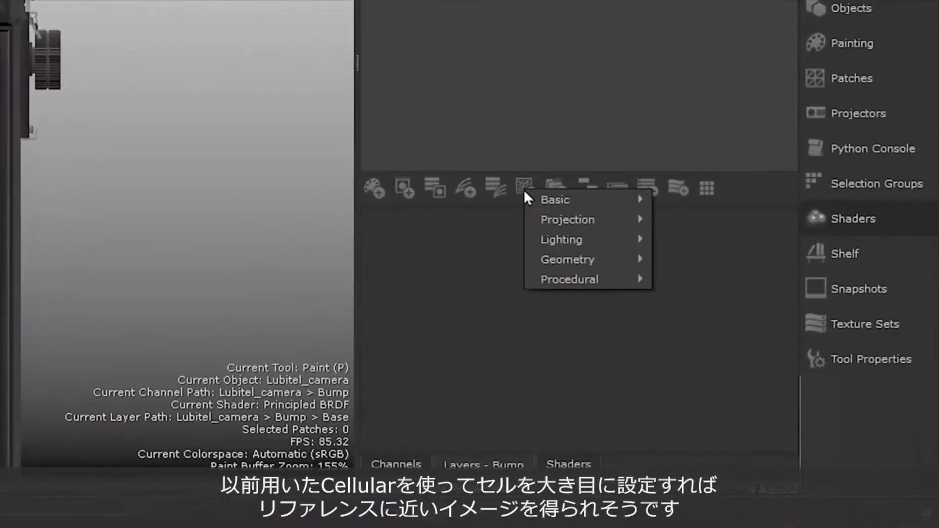
mouse_move(566, 283)
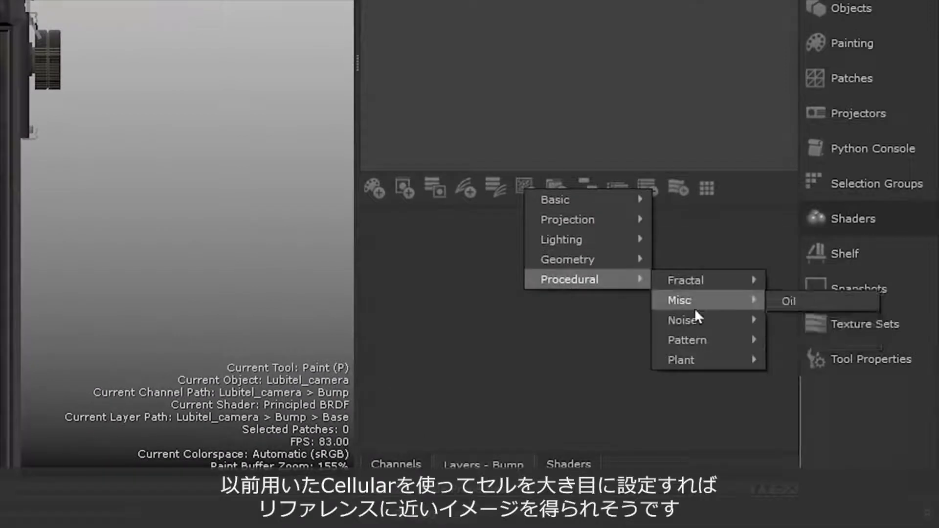
mouse_move(695, 321)
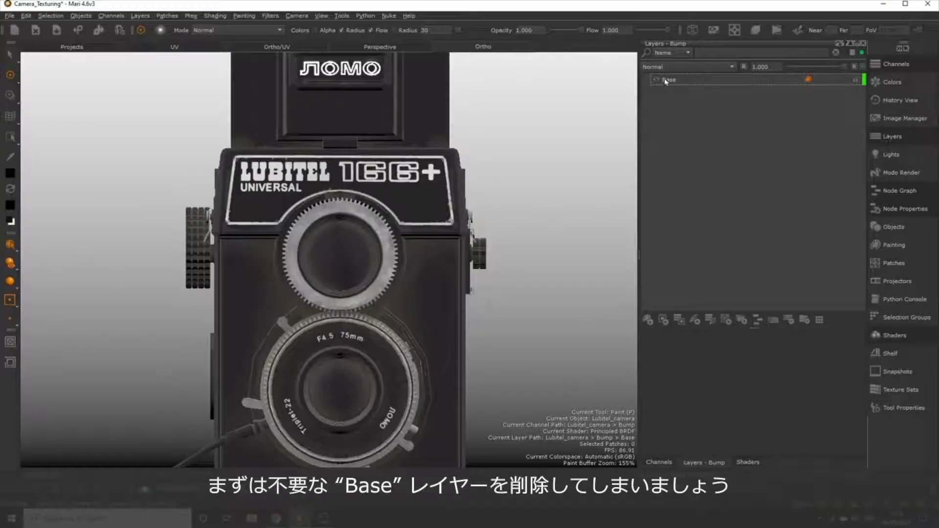
Remove the Base layer from the Bump channel and add a Cellular noise procedural layer.
left_click(666, 81)
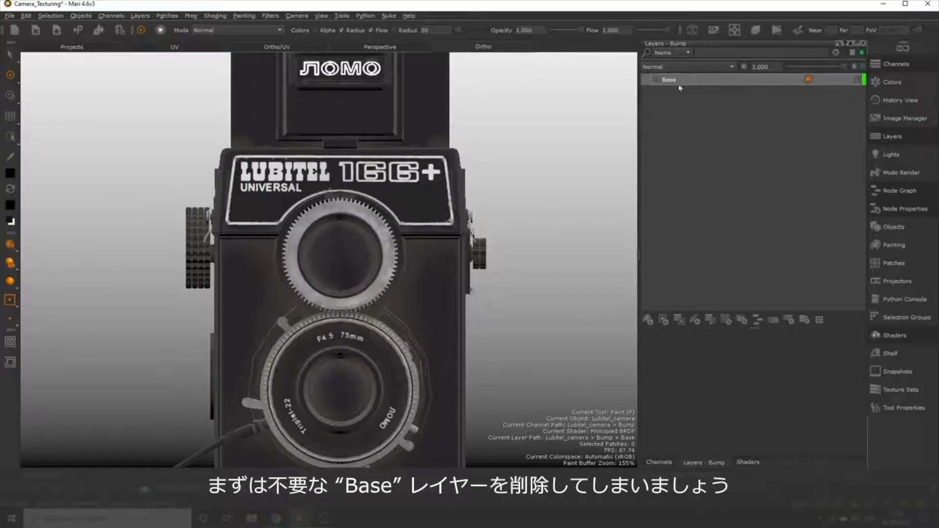
left_click(788, 323)
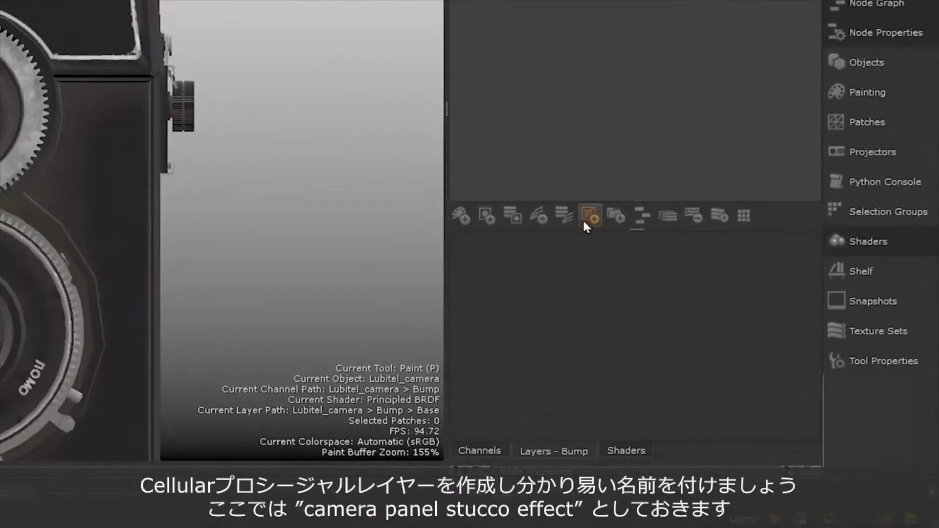
left_click(722, 321)
mouse_move(636, 296)
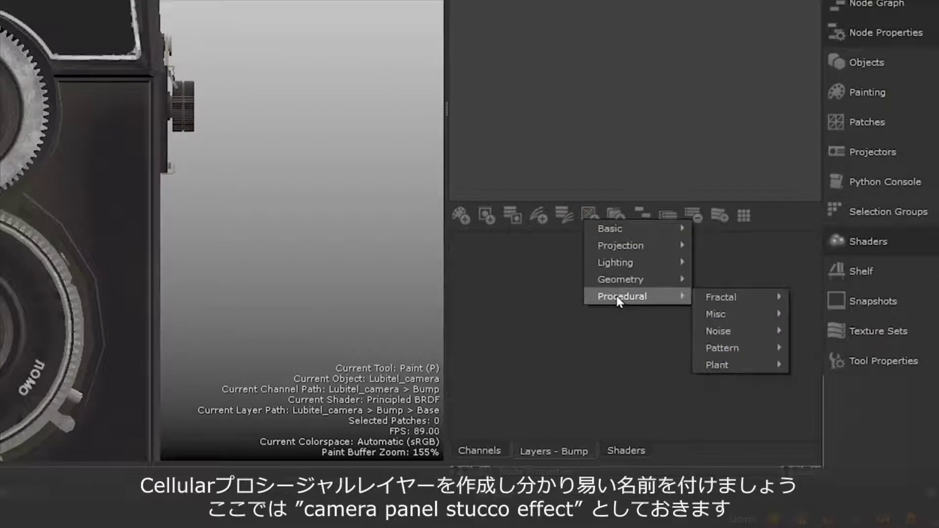
mouse_move(729, 331)
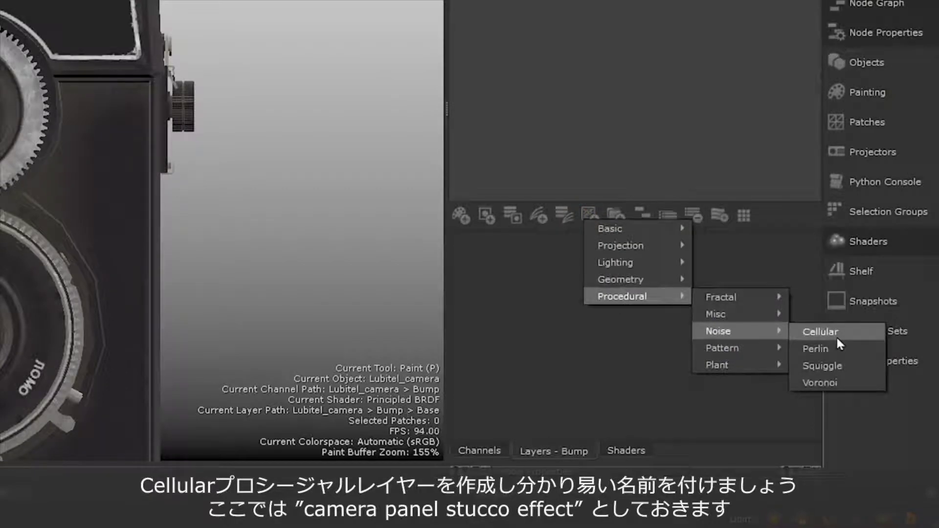
left_click(837, 339)
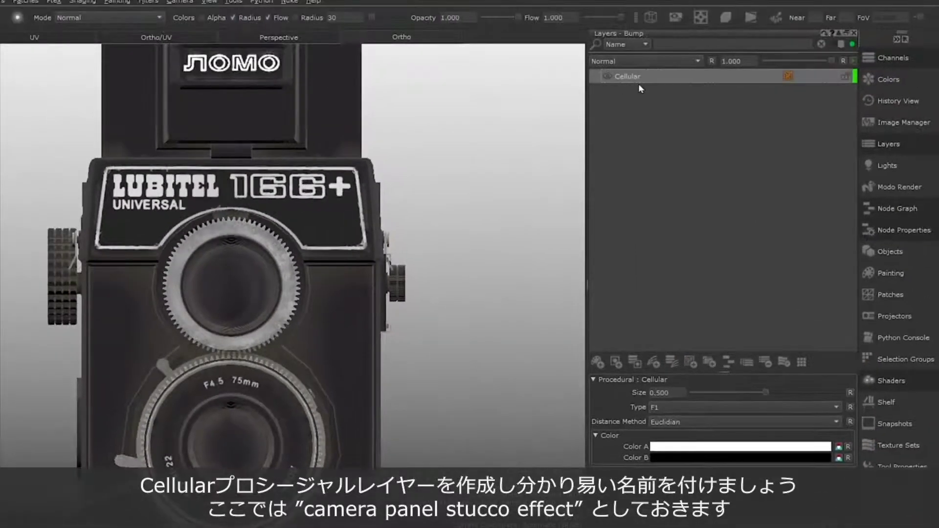
Rename the Cellular layer as "camera panel stucco effect".
double_click(629, 76)
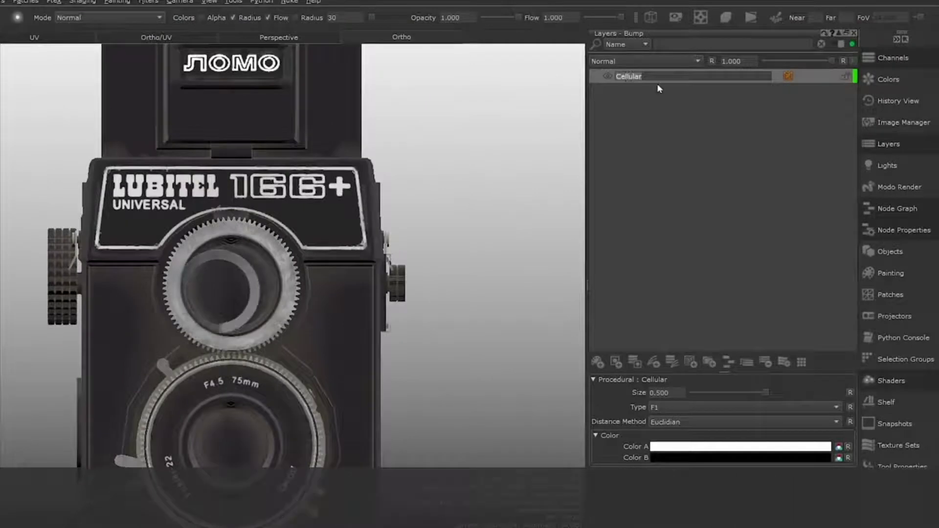
type("camera panel stucco effect")
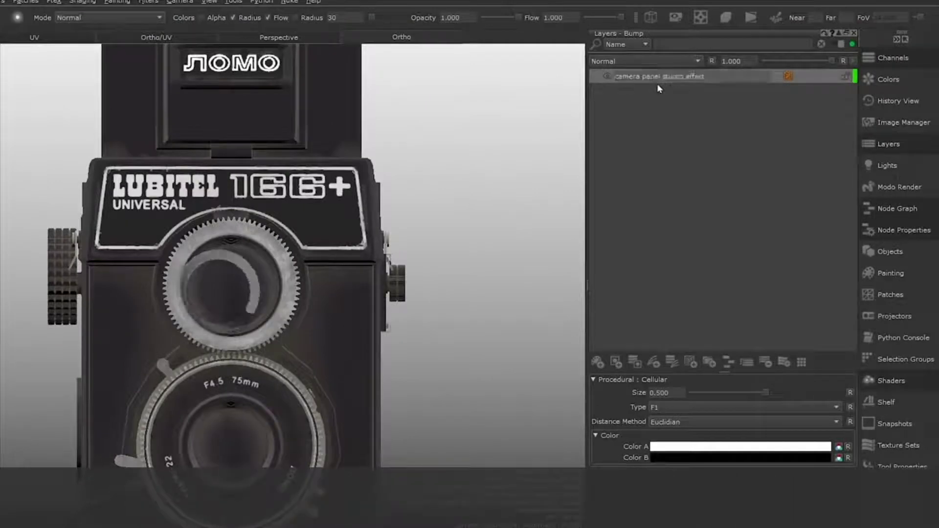
key("Return")
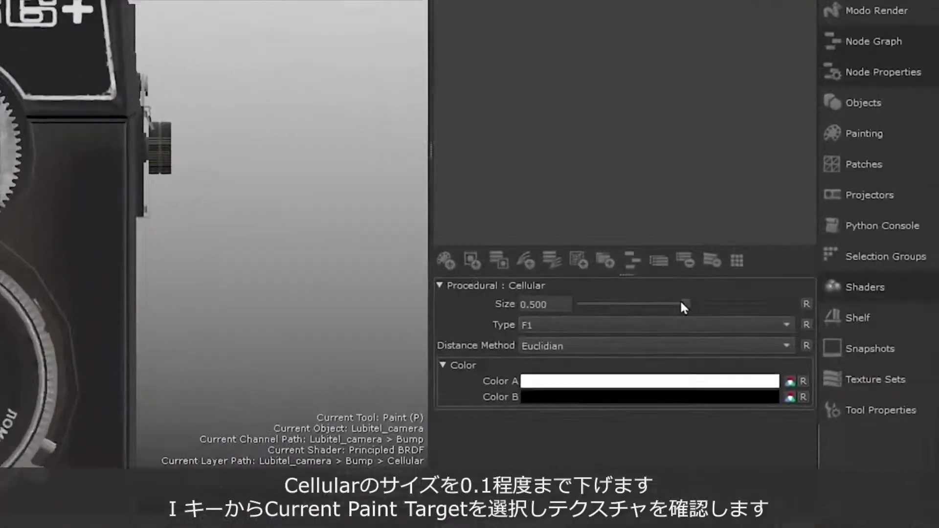
Set the cellular pattern's size to 0.100 and display the Current Paint Target to inspect the cells on the model.
left_click_drag(660, 293, 571, 304)
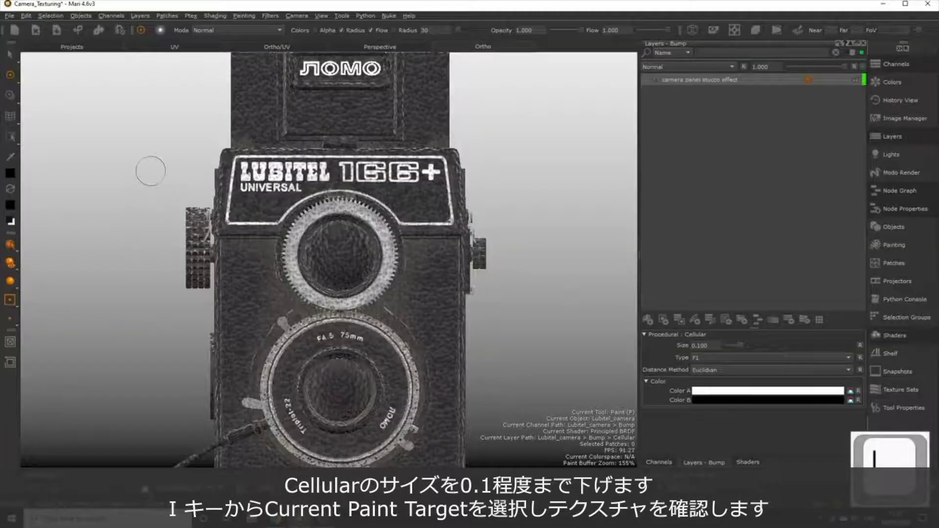
key("i")
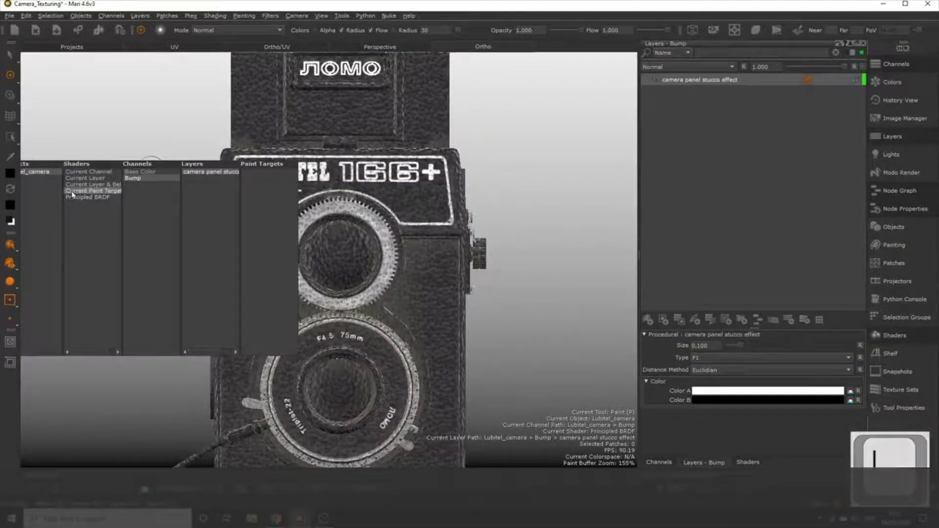
left_click(71, 191)
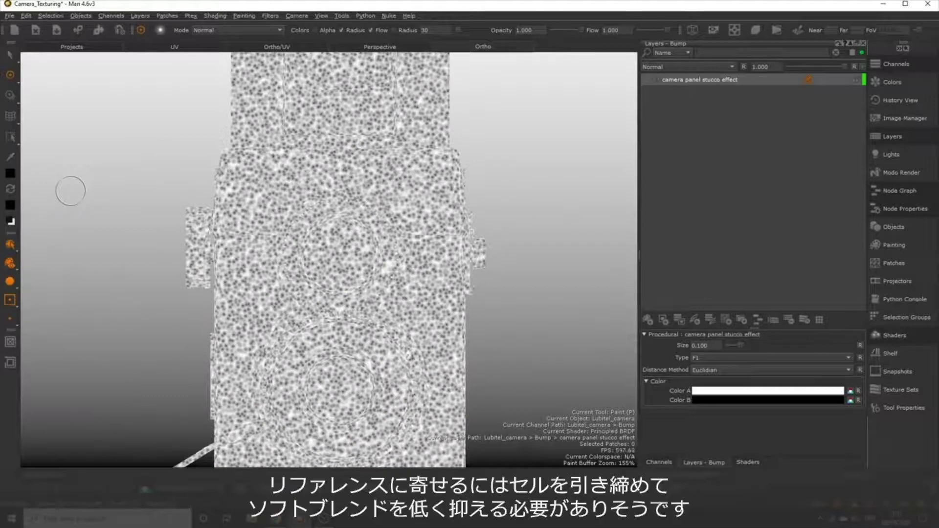
scroll(318, 272, "up", 3)
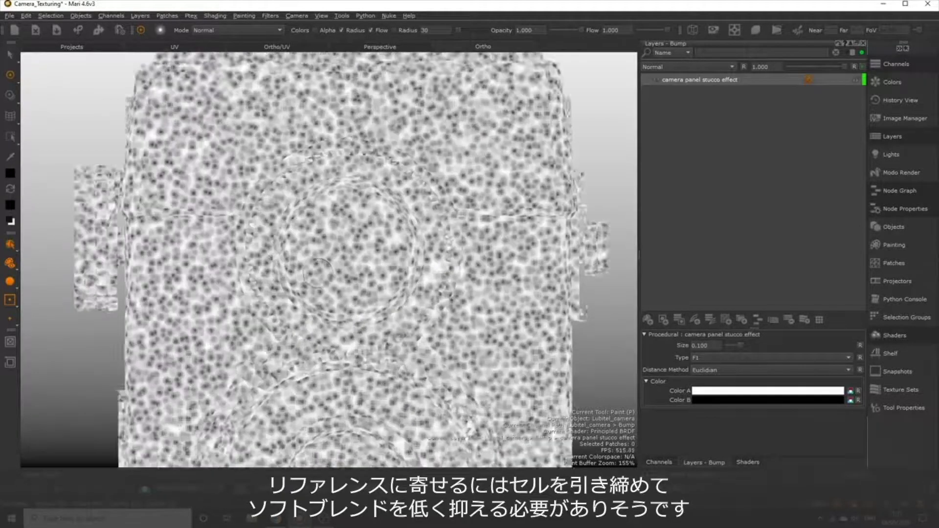
scroll(317, 271, "up", 1)
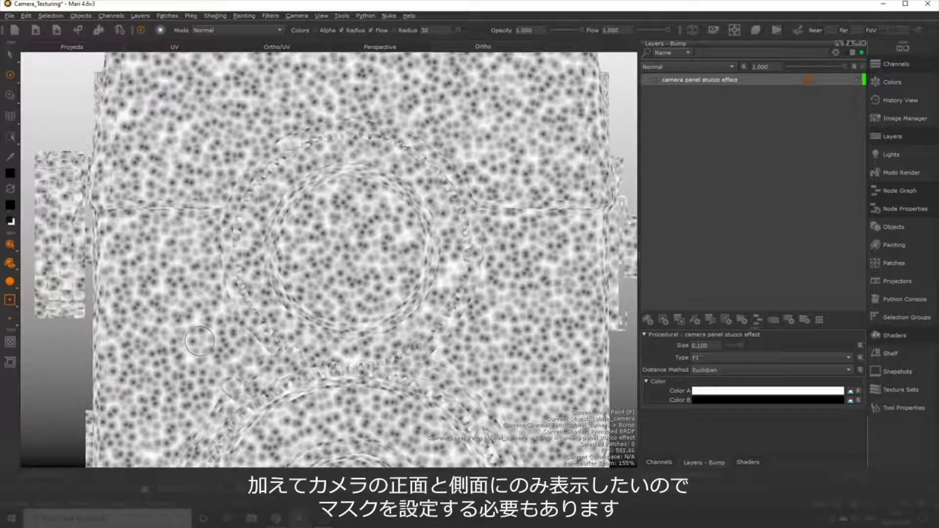
mouse_move(229, 322)
left_mouse_down("ctrl+alt")
mouse_move(228, 340)
mouse_move(238, 259)
mouse_move(247, 315)
mouse_move(367, 300)
mouse_move(239, 316)
mouse_move(278, 294)
mouse_move(282, 305)
mouse_move(289, 285)
left_mouse_up("ctrl+alt")
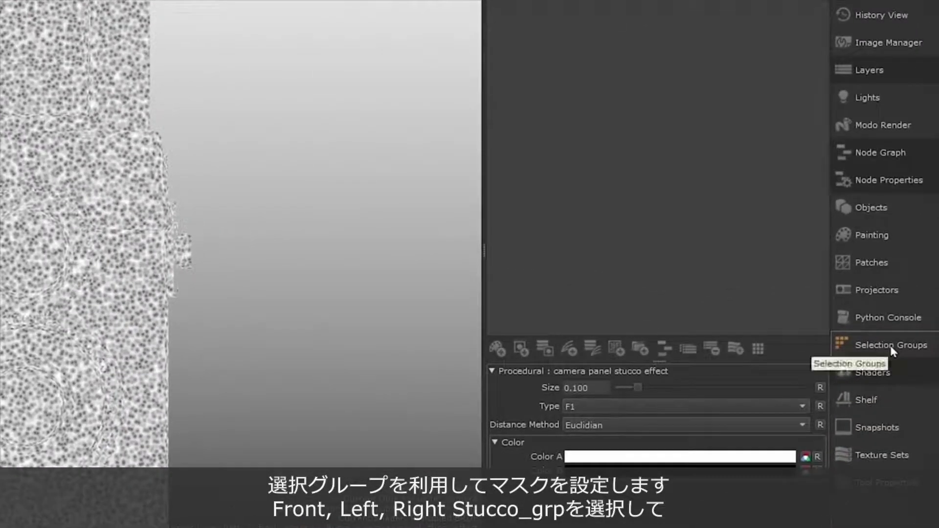
Add a mask to the camera panel stucco effect layer from the selected FrontStucco_grp, LeftStucco_grp and RightStucco_grp selection groups.
left_click(907, 319)
left_click_drag(738, 337, 714, 263)
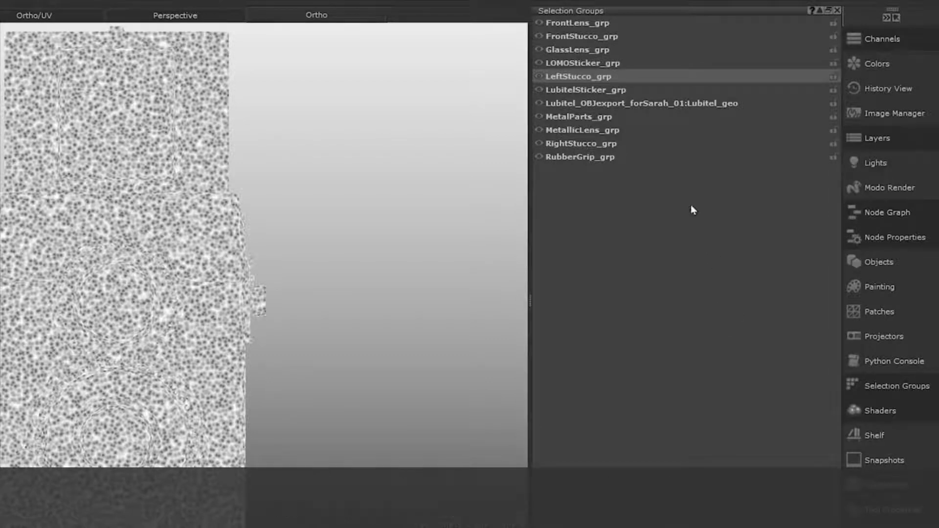
right_click(580, 58)
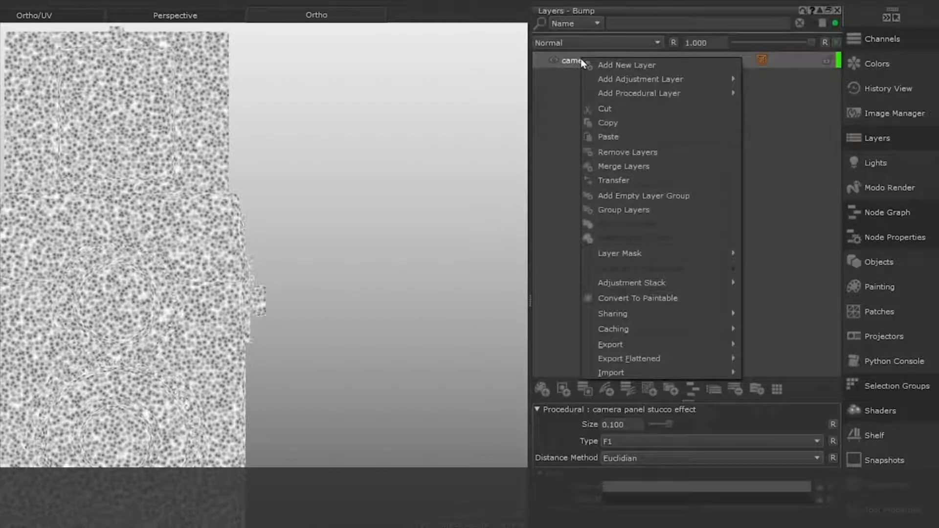
mouse_move(626, 256)
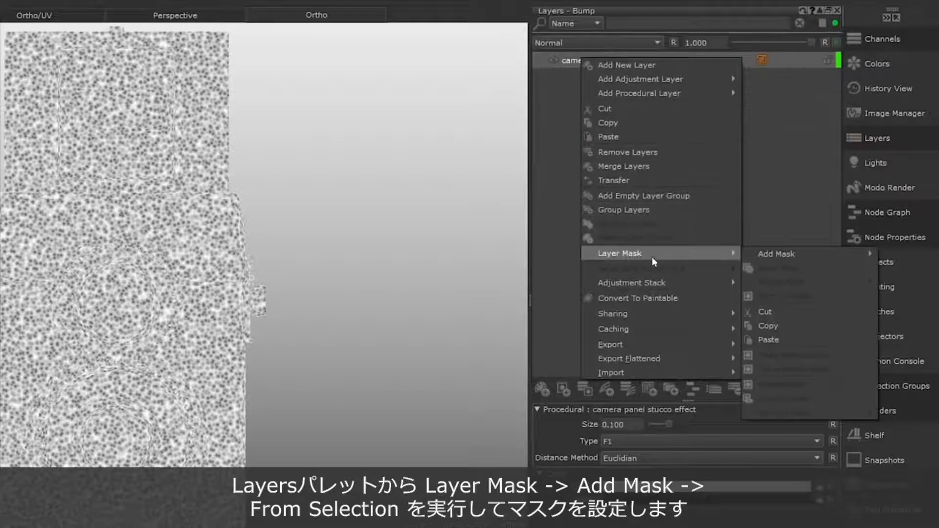
mouse_move(763, 253)
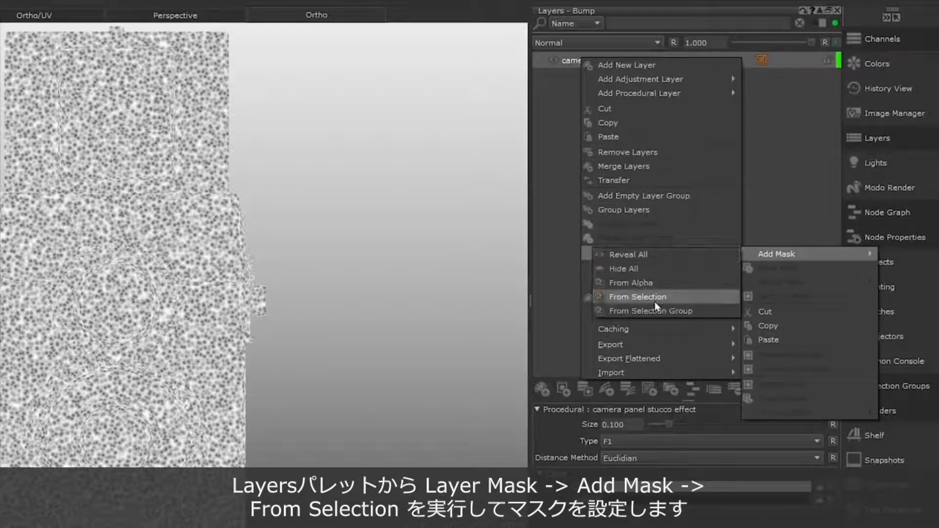
left_click(684, 300)
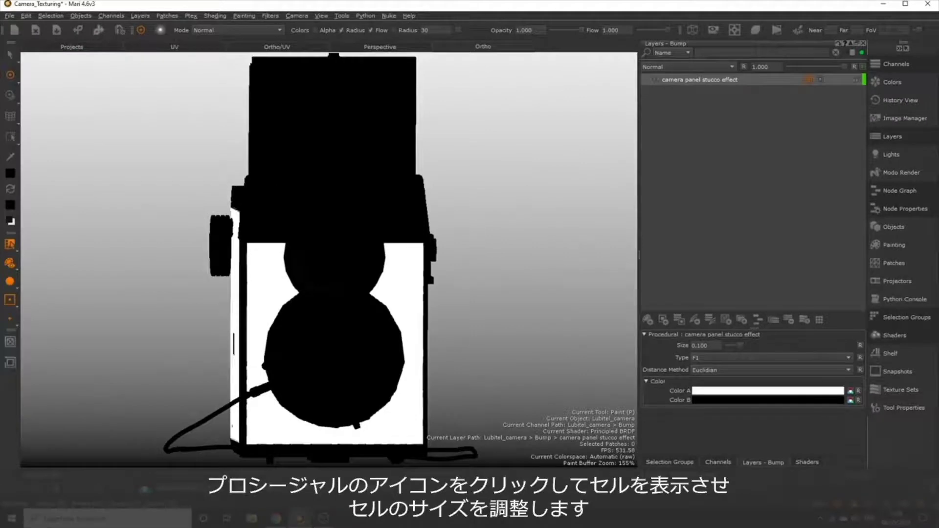
Display the stucco layer's procedural instead of its mask and set the cellular Type to F2-F1.
left_click(809, 79)
left_click_drag(472, 281, 485, 262, "alt+shift")
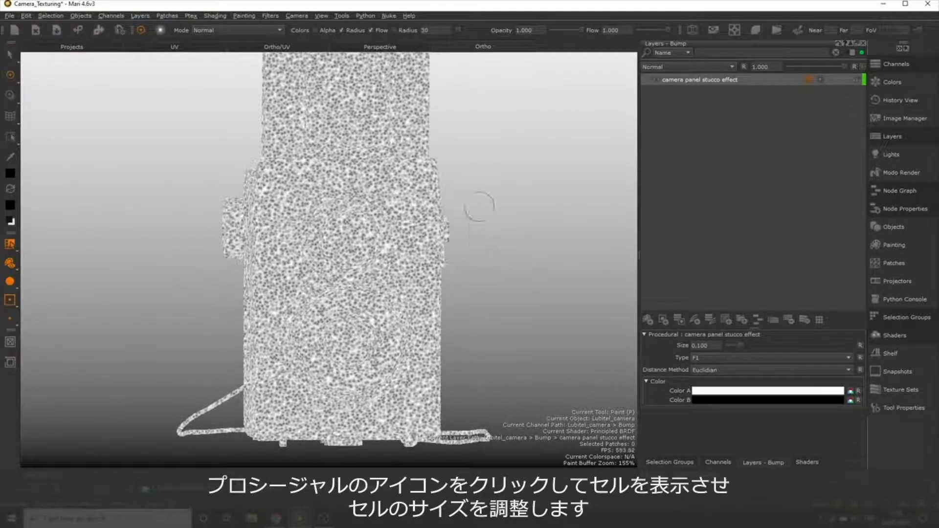
left_click(706, 359)
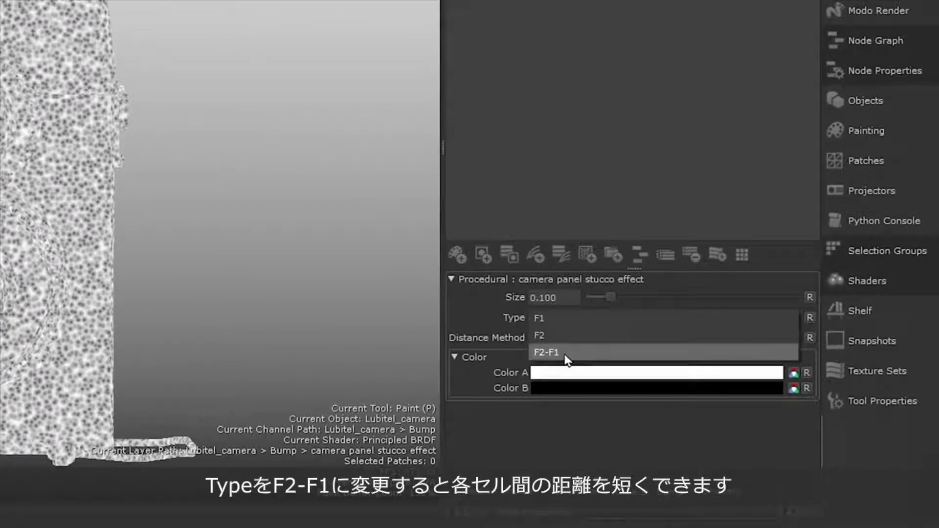
left_click(565, 354)
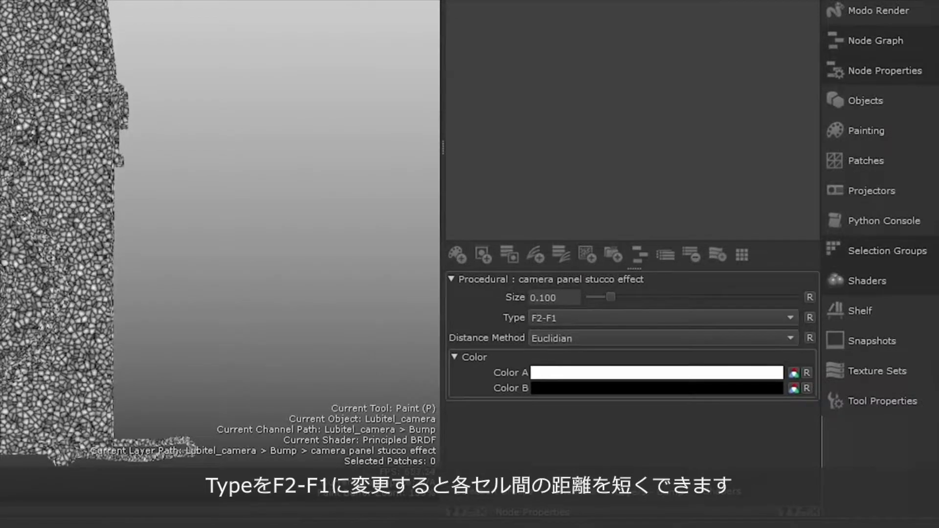
Set the stucco procedural's size to 0.120 and check the cells on the camera's front close up and from farther away.
scroll(269, 283, "up", 6)
left_click_drag(242, 297, 337, 251, "alt+shift")
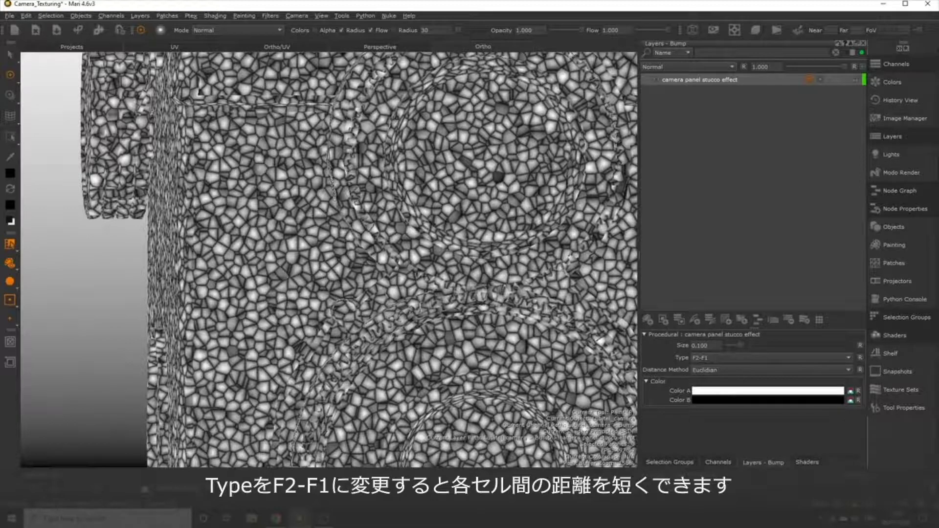
left_click_drag(740, 348, 744, 348)
scroll(355, 254, "down", 6)
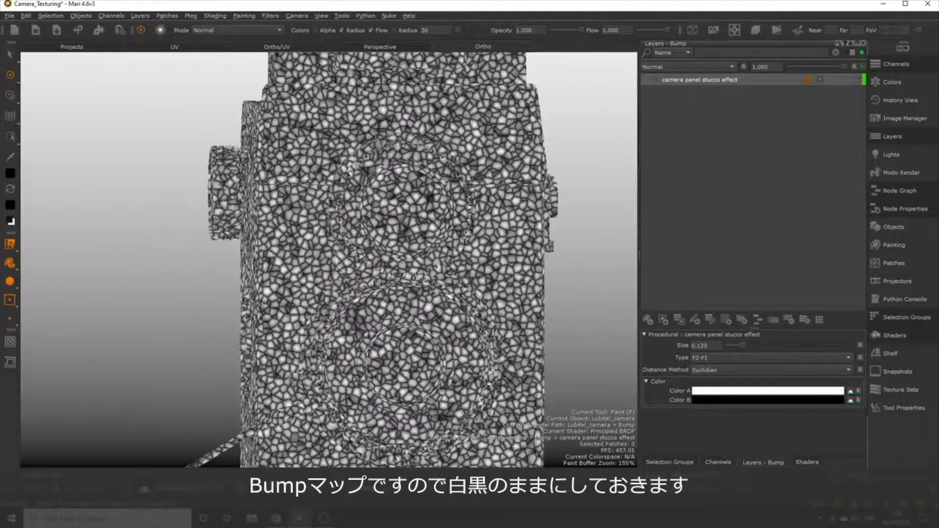
scroll(350, 257, "up", 6)
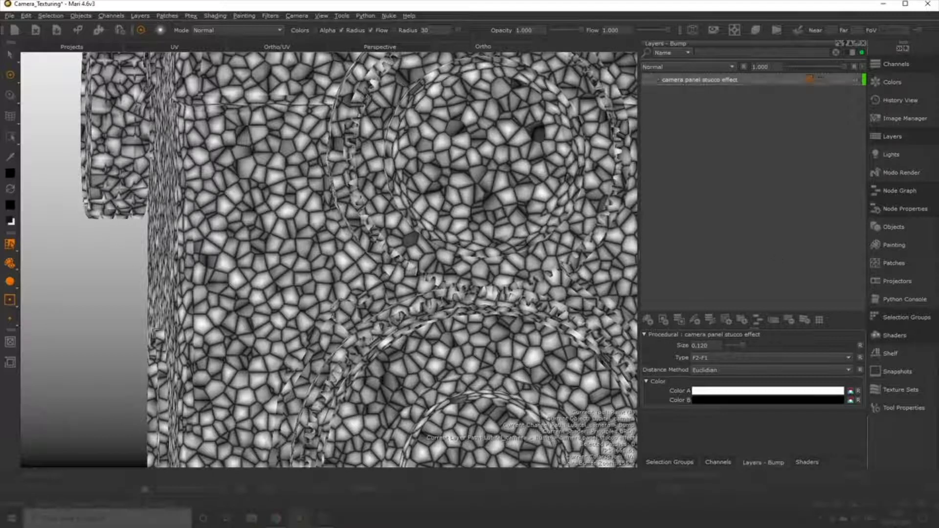
Display the Principled BRDF shader and check the stucco bump on the camera's front panels.
key("i")
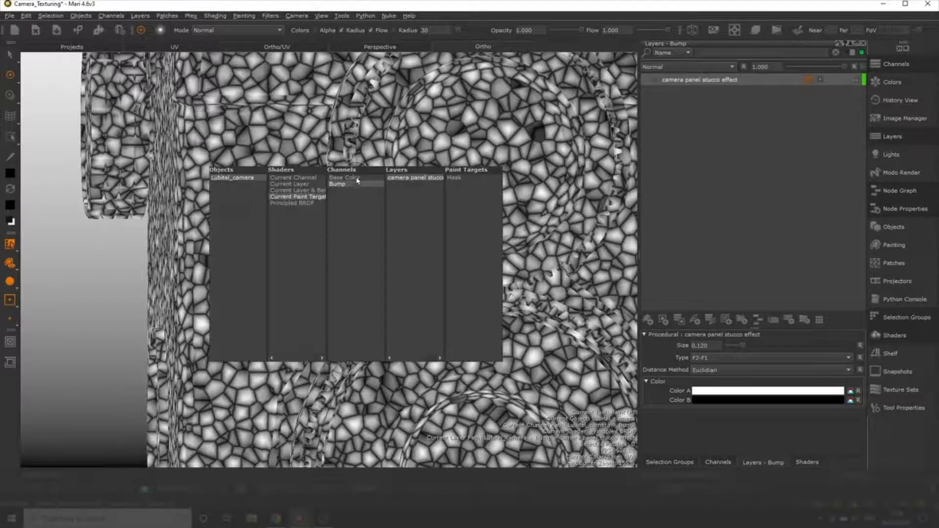
left_click(291, 203)
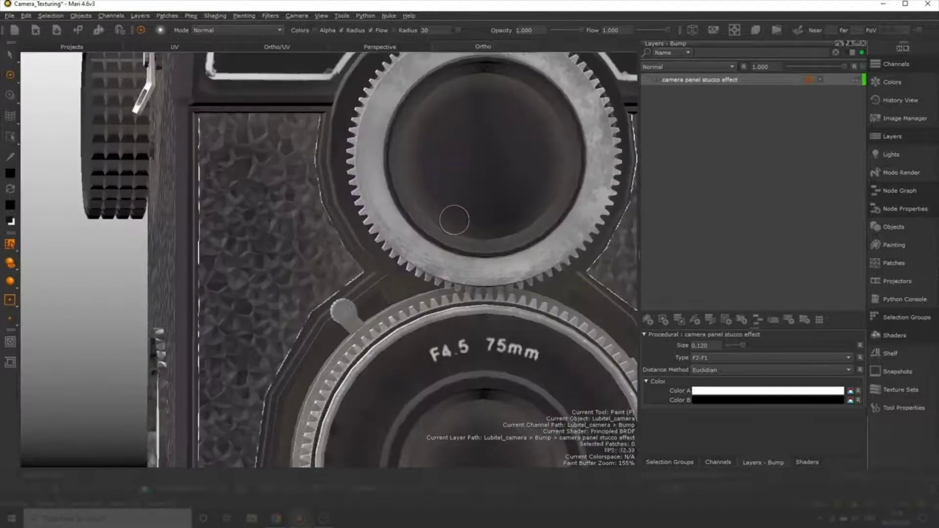
scroll(454, 220, "down", 5)
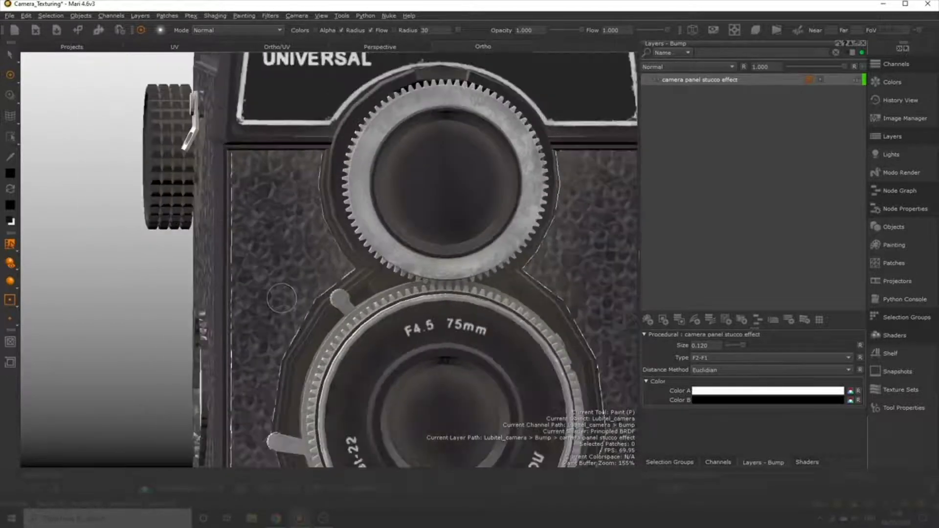
Add an adjustment stack with a Levels adjustment to the camera panel stucco effect layer.
right_click(681, 78)
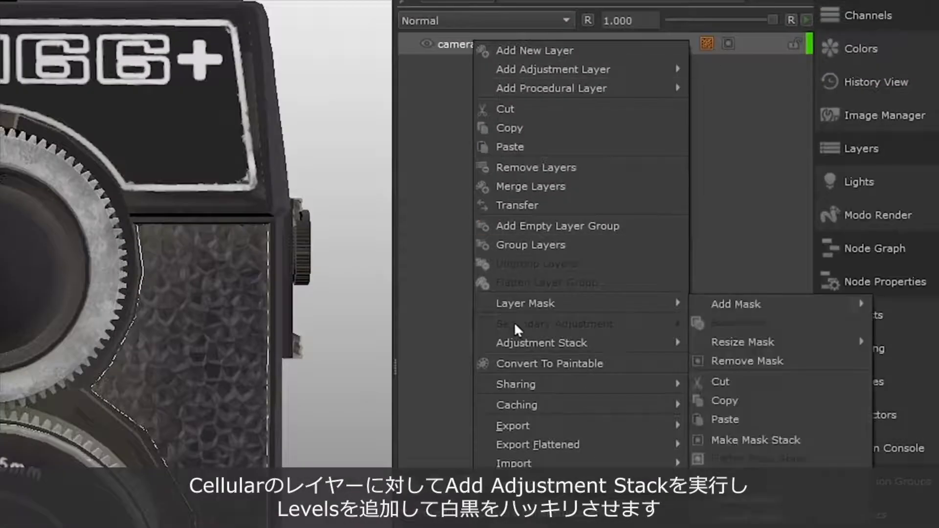
mouse_move(515, 342)
mouse_move(756, 345)
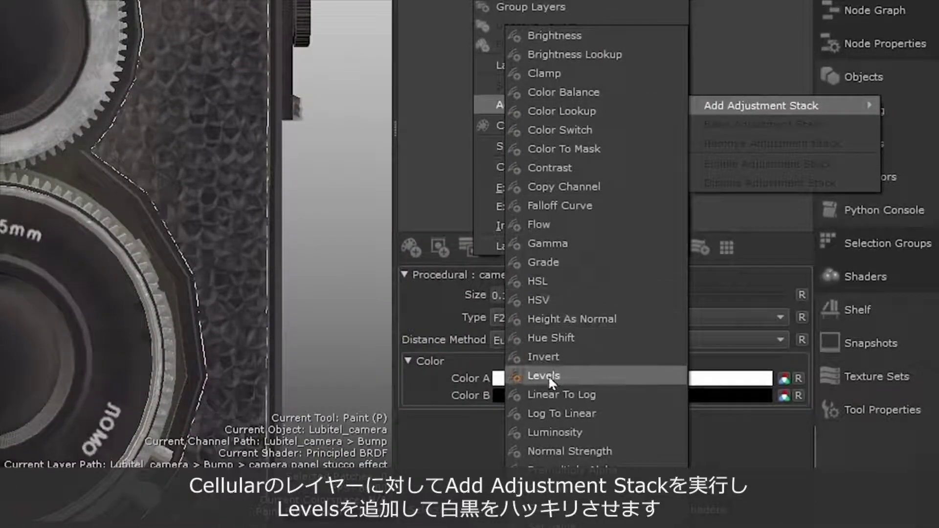
left_click(579, 377)
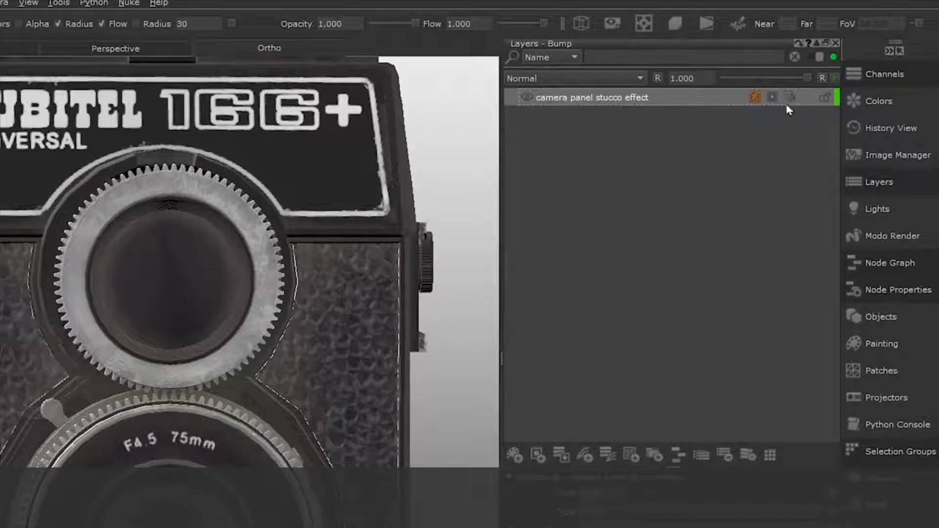
Open the stucco layer's adjustment stack, dock it above the Bump layers and select its Levels adjustment.
left_click(790, 98)
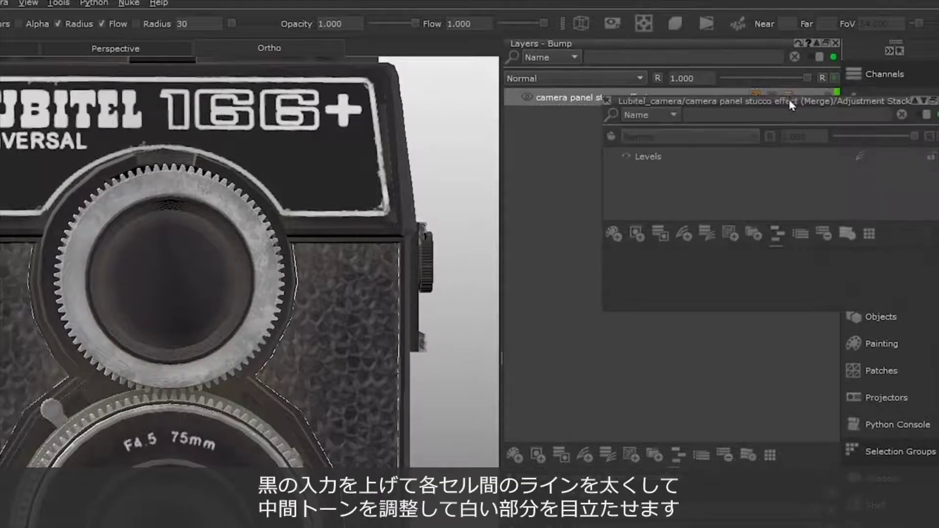
left_click_drag(788, 101, 665, 87)
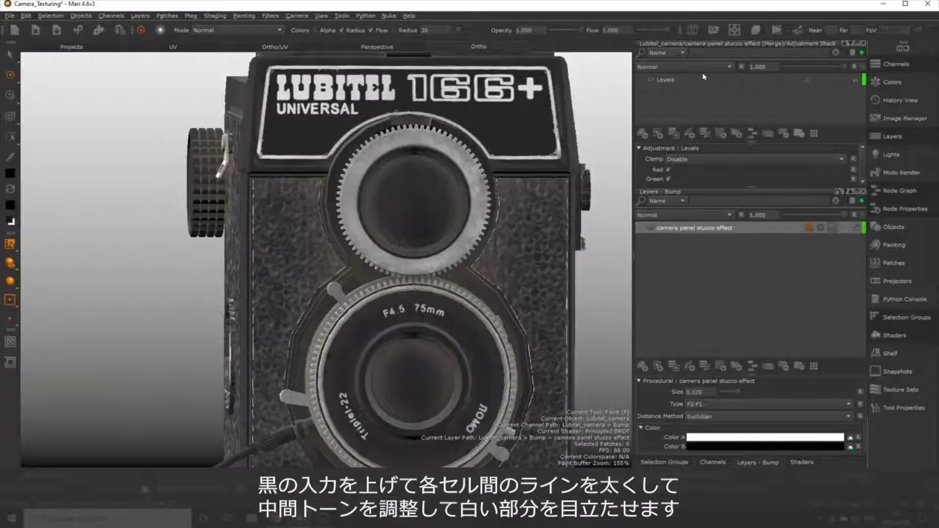
left_click(594, 98)
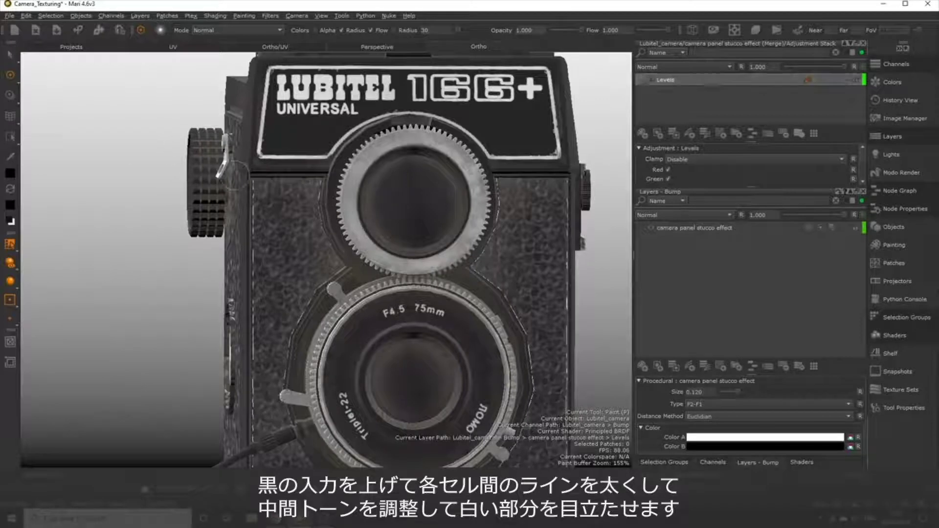
Display the Current Paint Target and set the Levels input Black to 0.150 and Mid to 0.307.
right_click(287, 186)
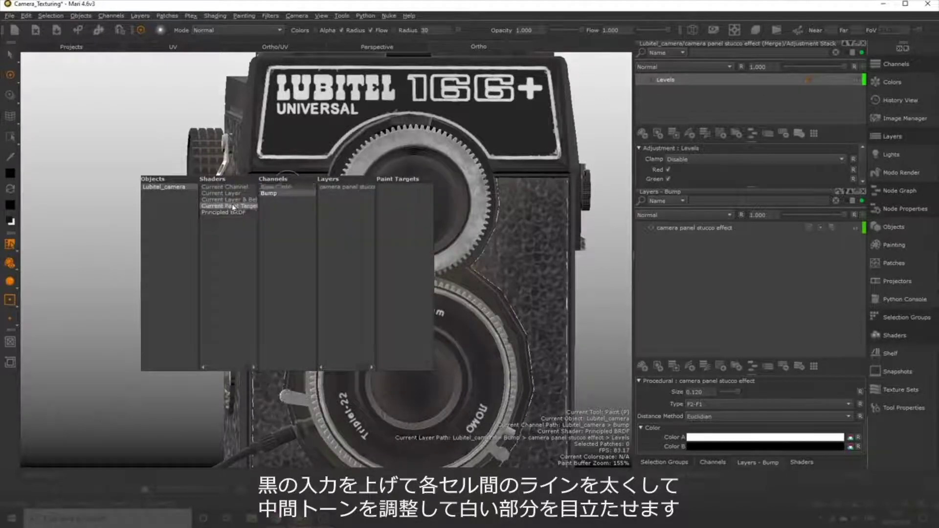
left_click(232, 206)
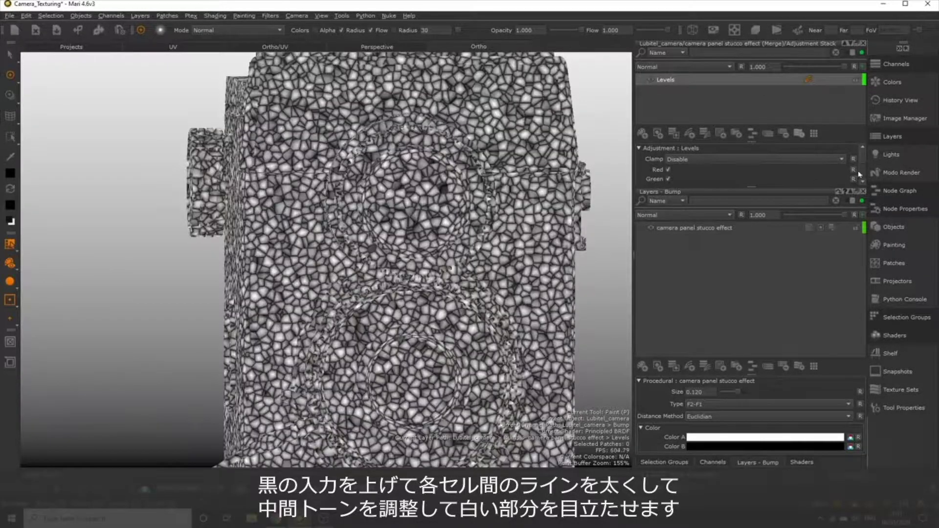
scroll(861, 156, "down", 1)
scroll(861, 156, "down", 1)
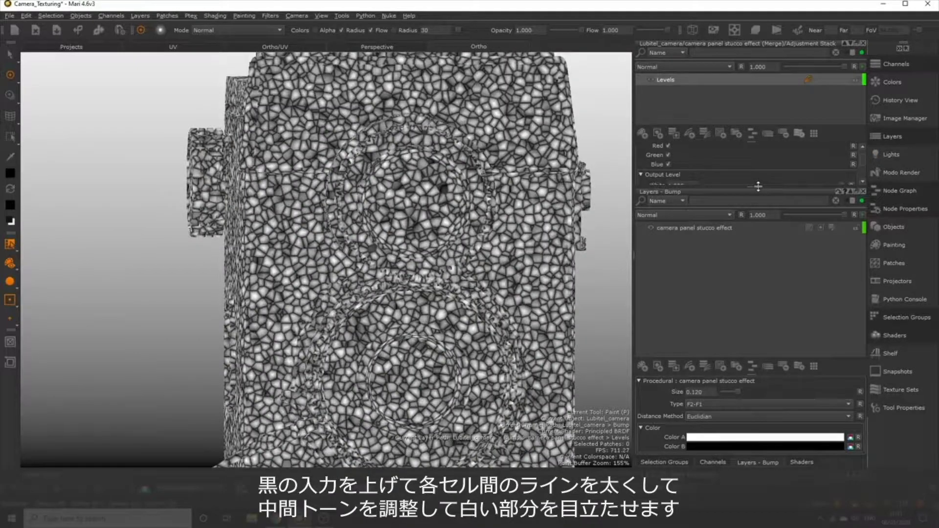
left_click_drag(758, 188, 752, 273)
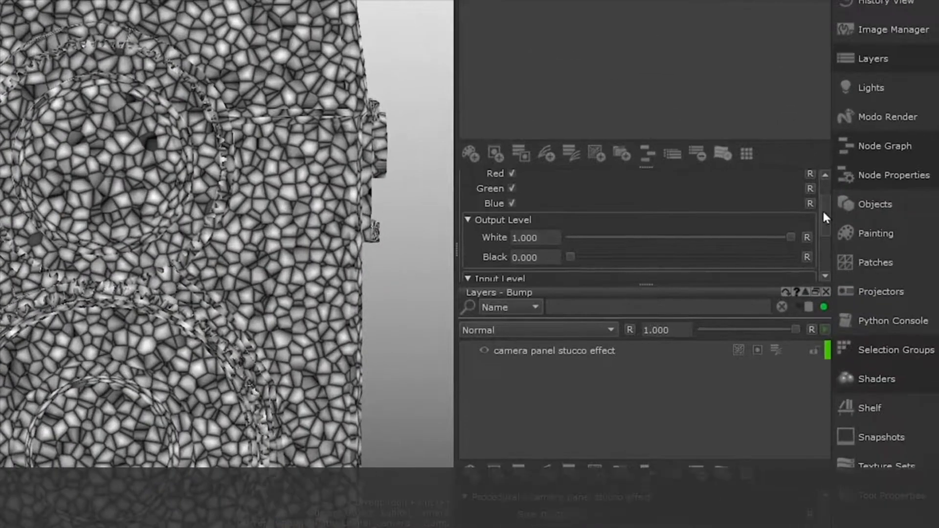
left_click_drag(823, 210, 827, 241)
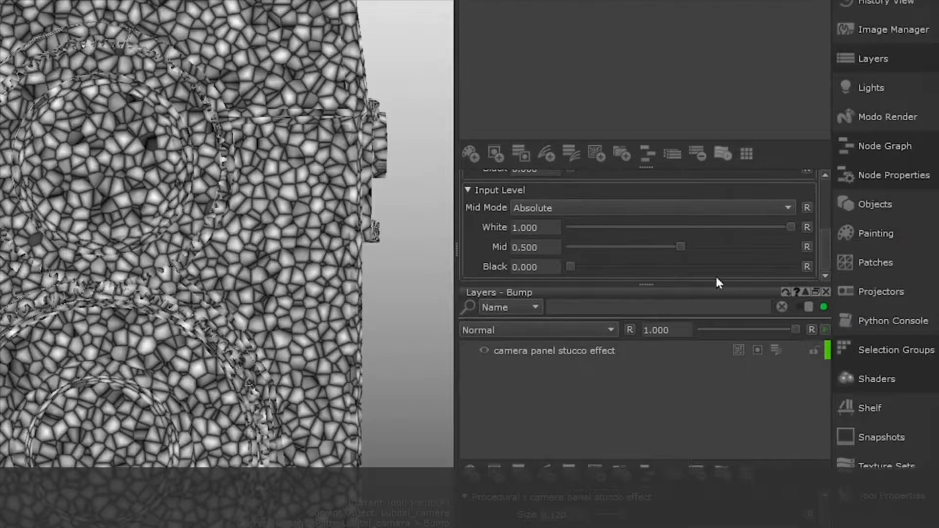
left_click_drag(571, 266, 602, 270)
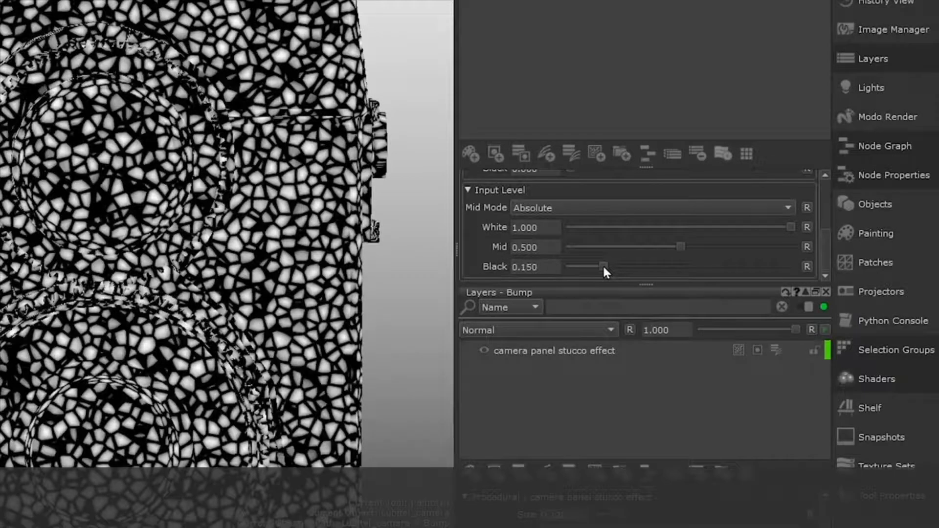
left_click_drag(680, 250, 635, 253)
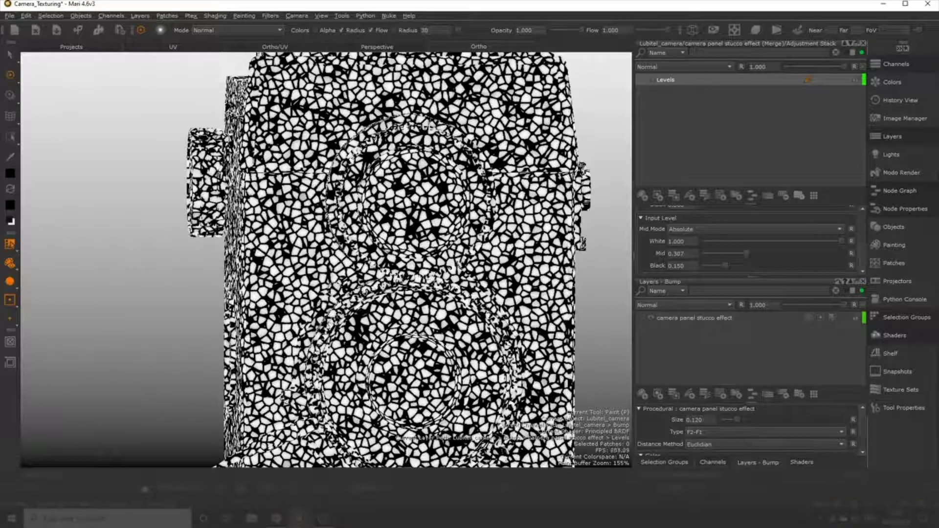
Display the Principled BRDF shader and compare the stucco on the front and side panels with the Lubitel 166B reference photo.
key("s")
left_click(314, 201)
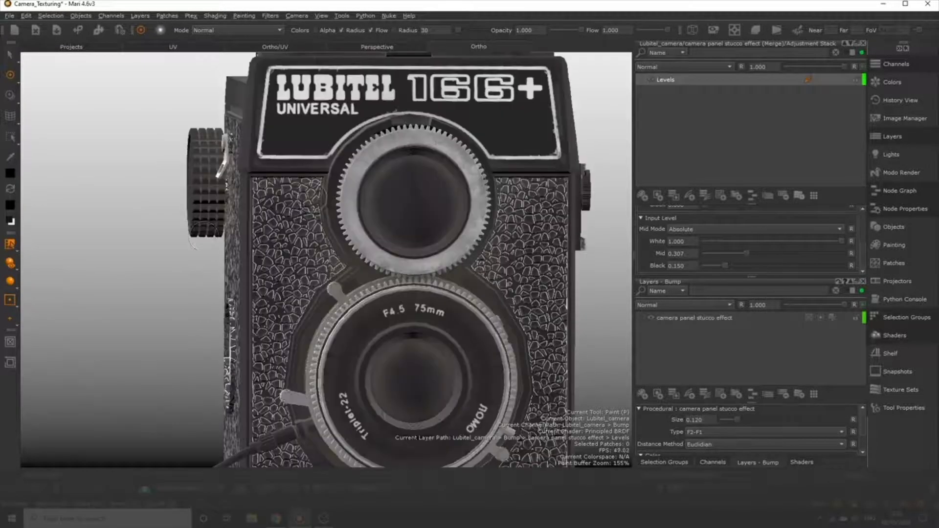
scroll(313, 205, "up", 5)
left_click_drag(252, 313, 290, 308, "alt")
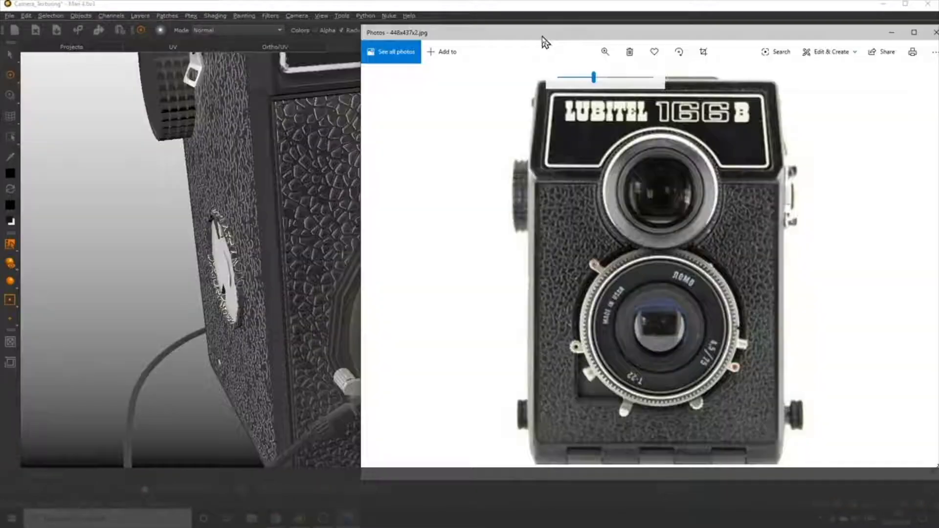
left_click_drag(543, 37, 571, 38)
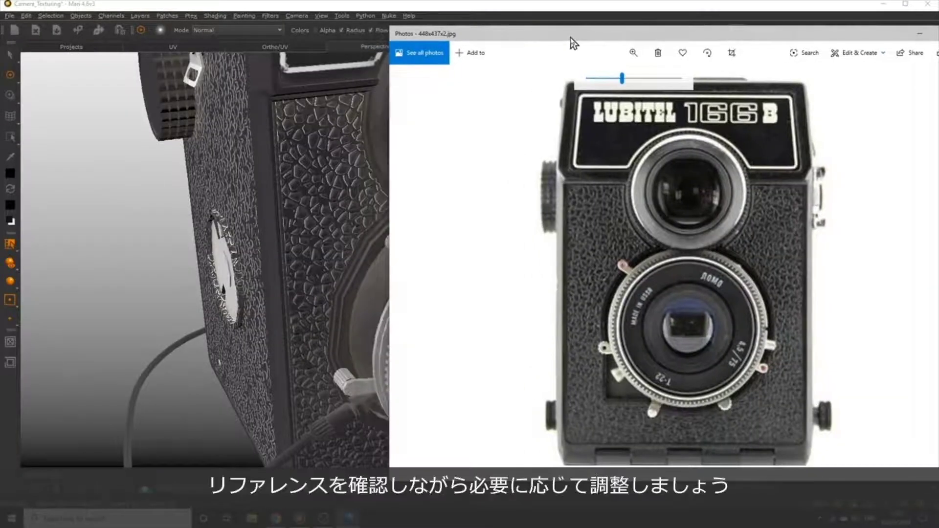
left_click_drag(568, 39, 414, 47)
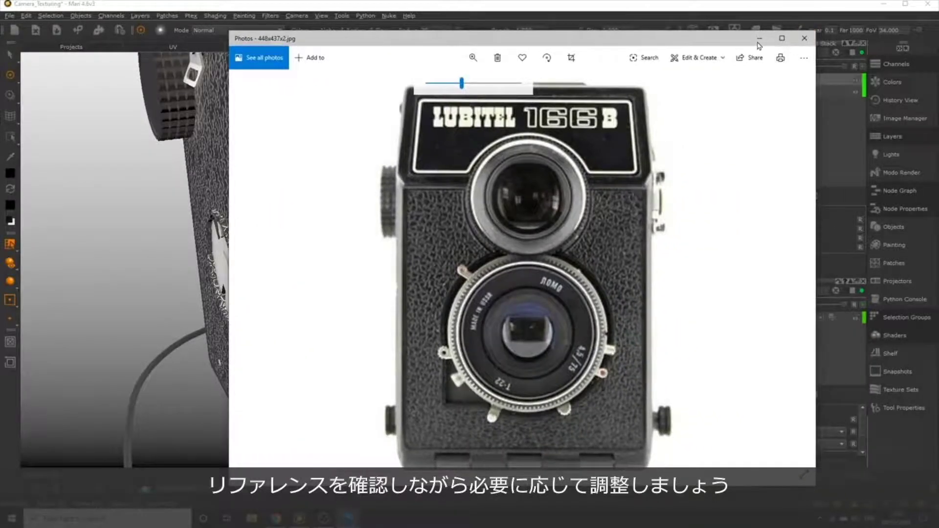
left_click(802, 44)
Refine the stucco with Levels input Mid 0.168 and Black 0.107, procedural size 0.109 and layer opacity 0.165.
scroll(863, 247, "down", 2)
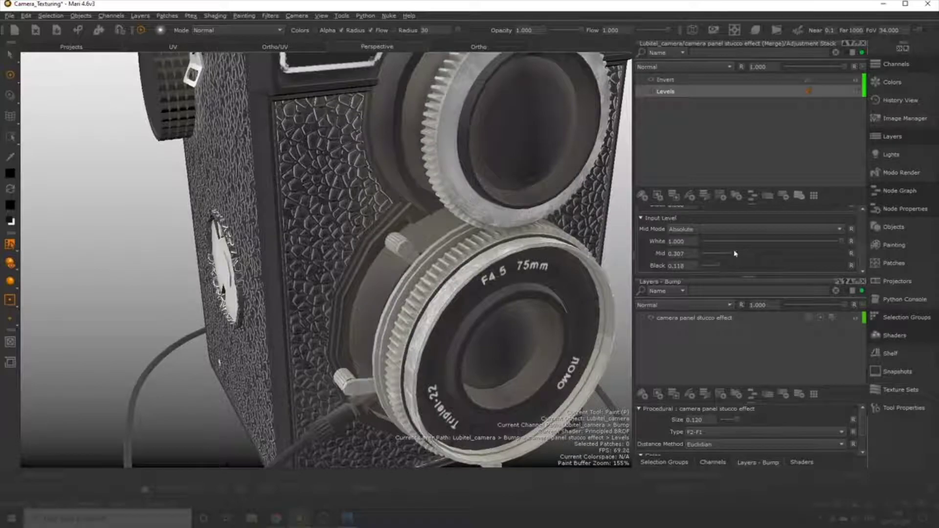
left_click_drag(735, 253, 726, 254)
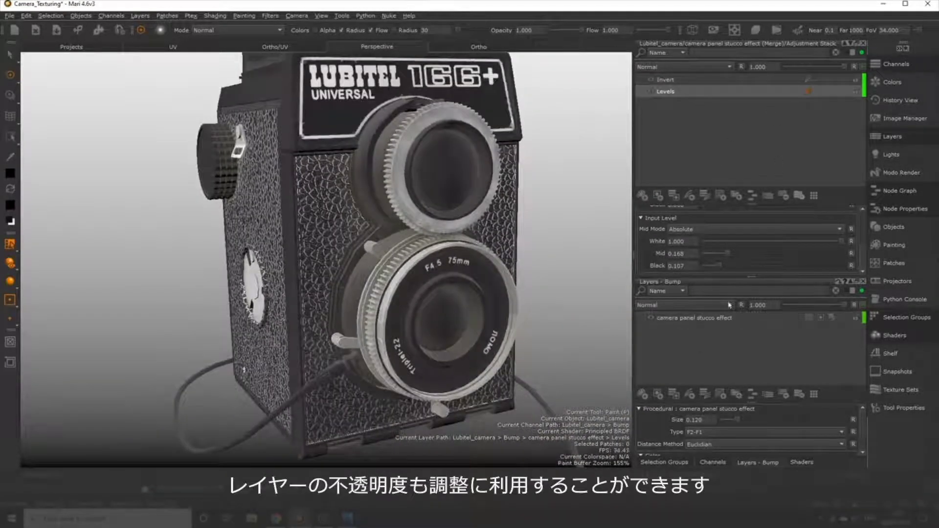
left_click(681, 321)
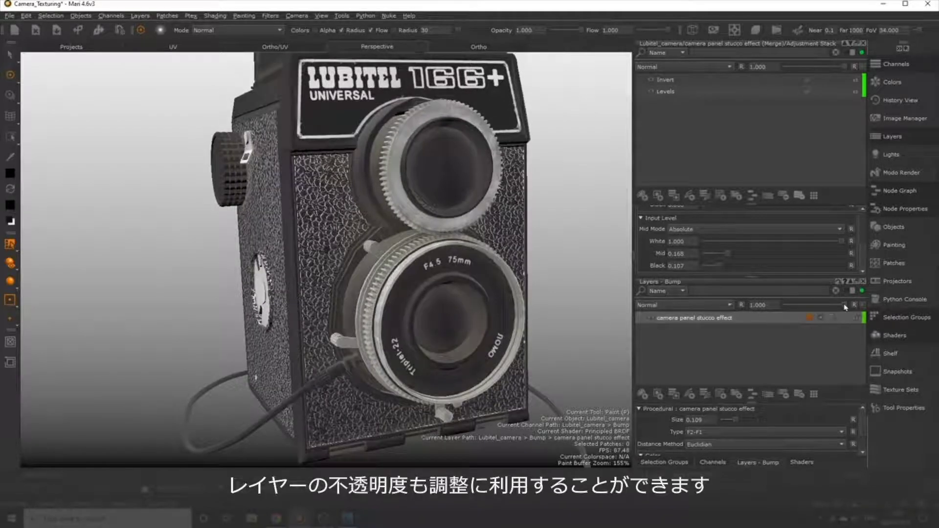
left_click_drag(844, 306, 794, 306)
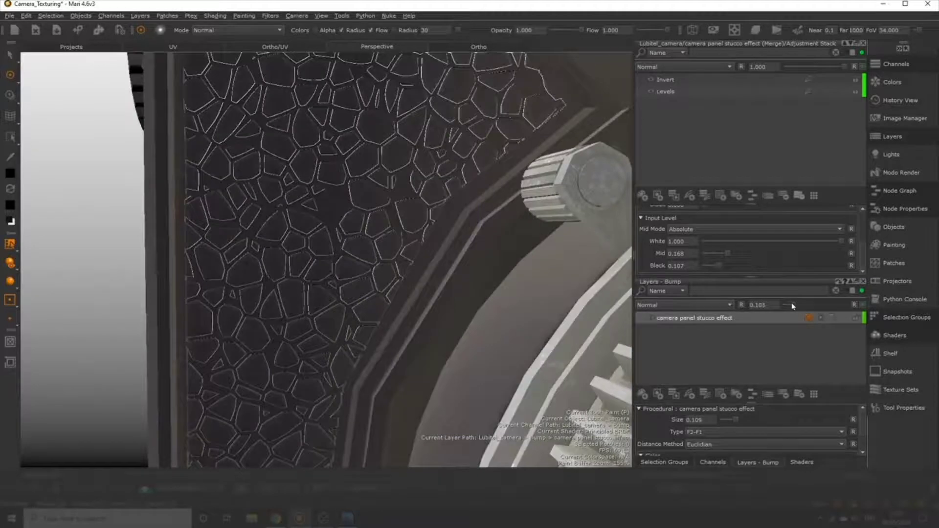
scroll(382, 281, "down", 10)
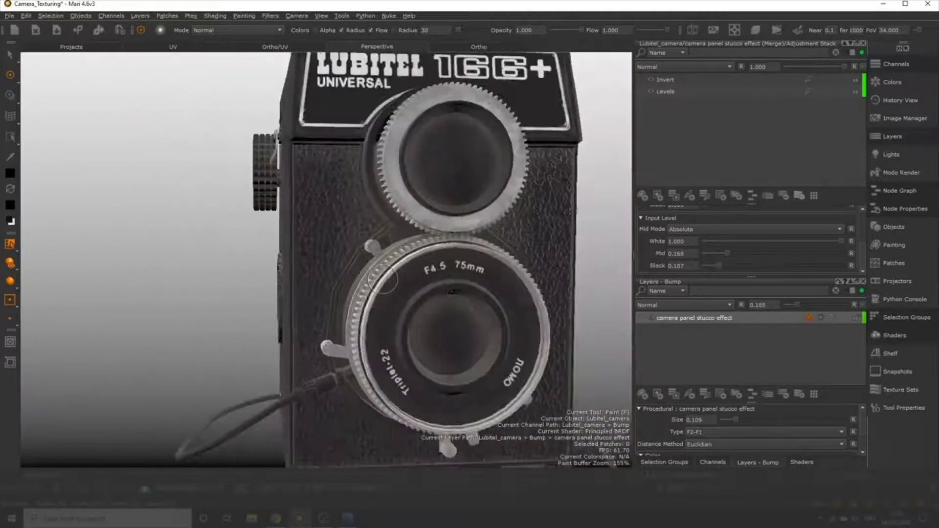
scroll(406, 323, "down", 5)
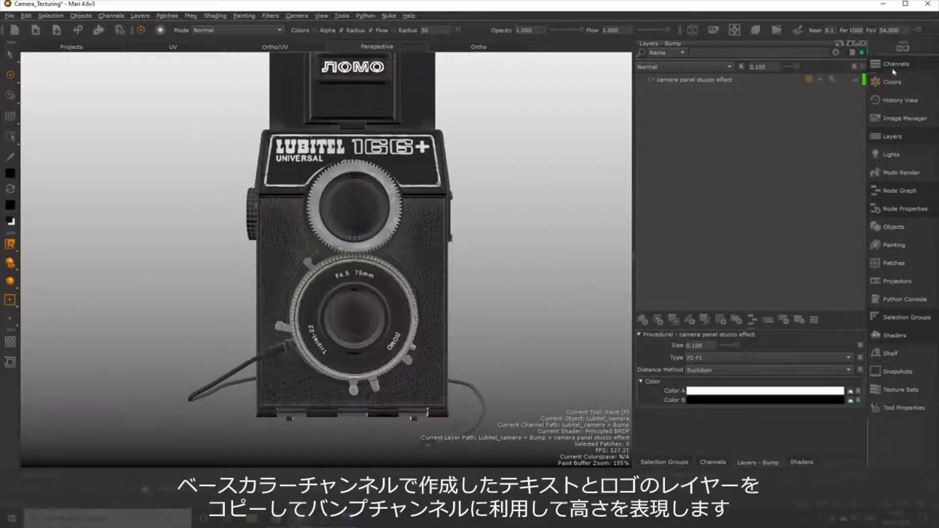
Review the text and logo layers in the Base Color channel's layer stack.
left_click(893, 69)
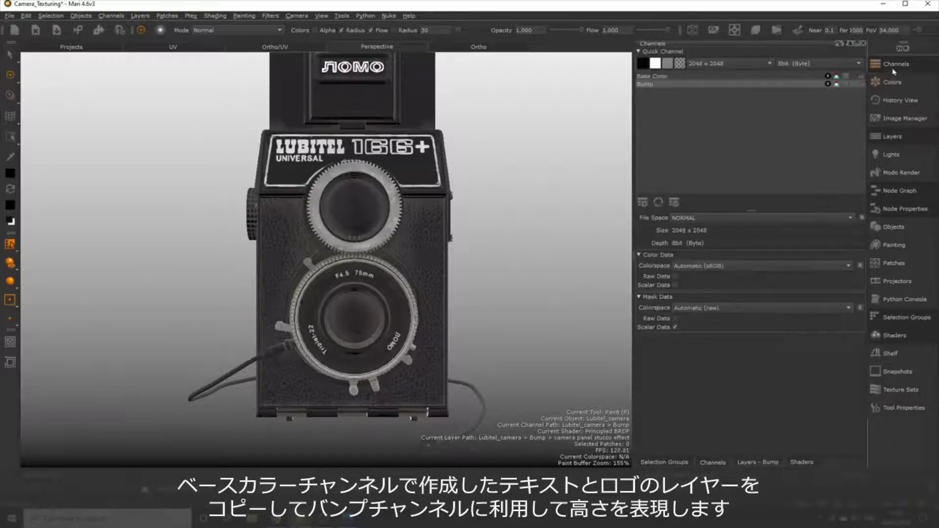
left_click(666, 77)
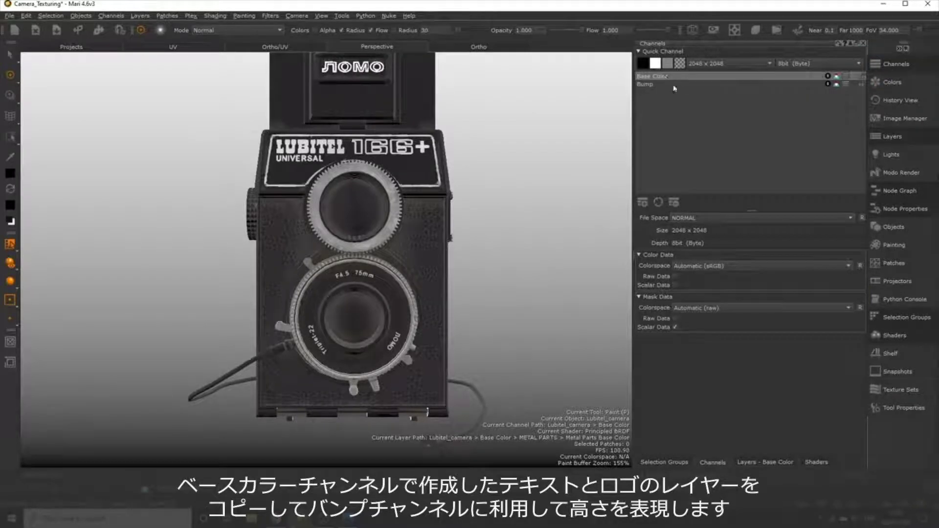
left_click(890, 139)
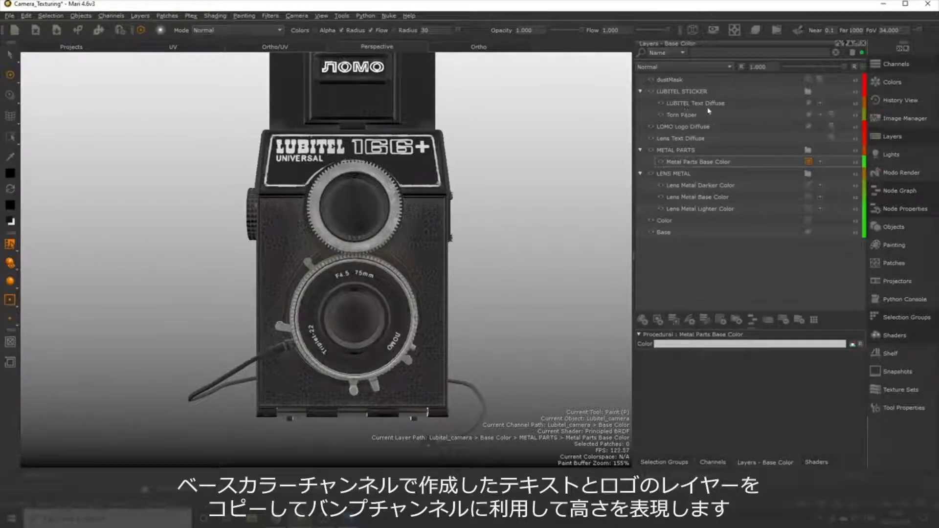
left_click(674, 142)
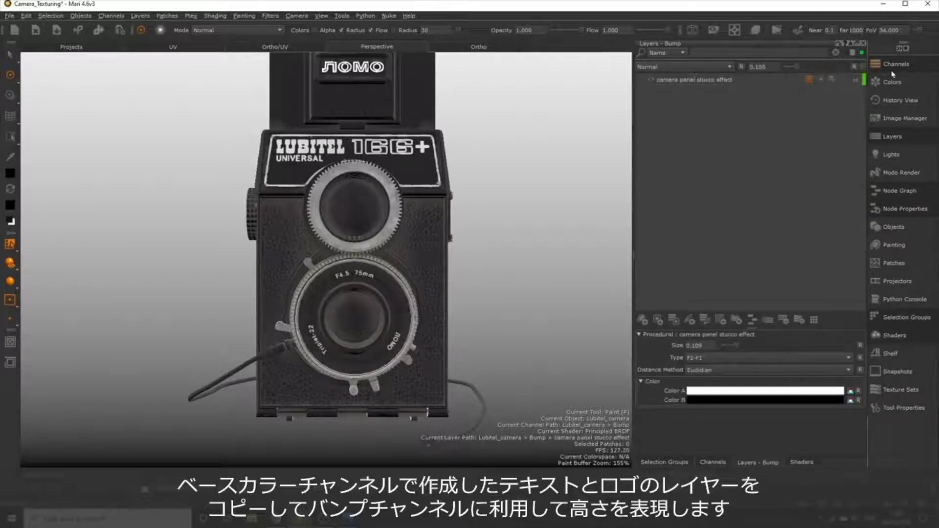
Make Base Color the current channel again and show its layers for copying the text and logo.
left_click(893, 69)
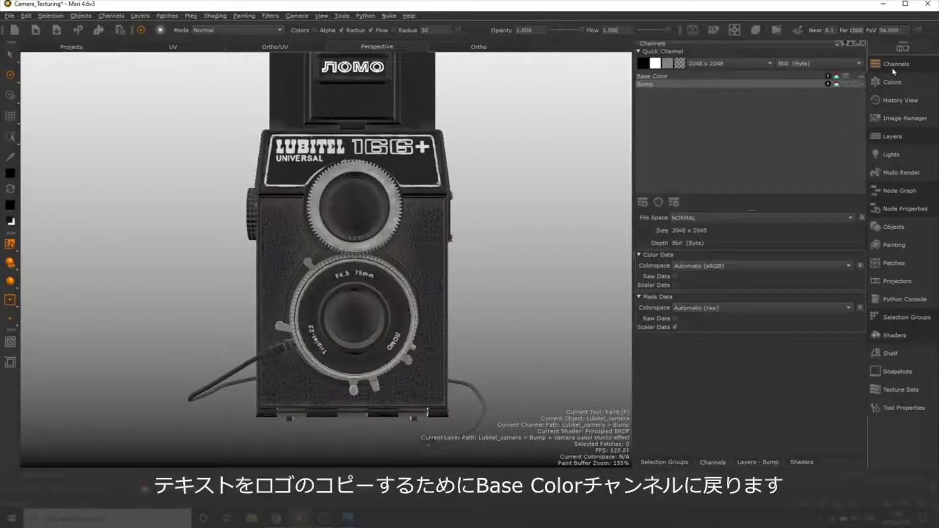
left_click(655, 76)
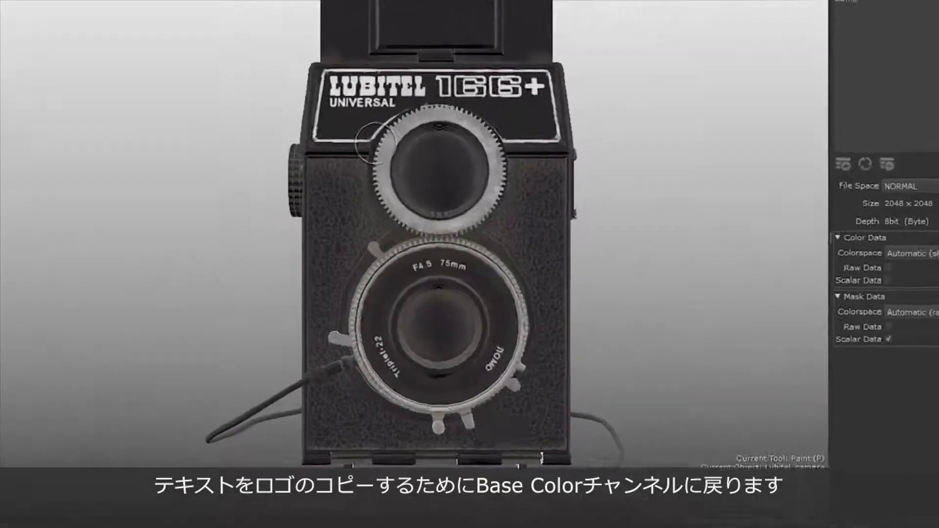
key("s")
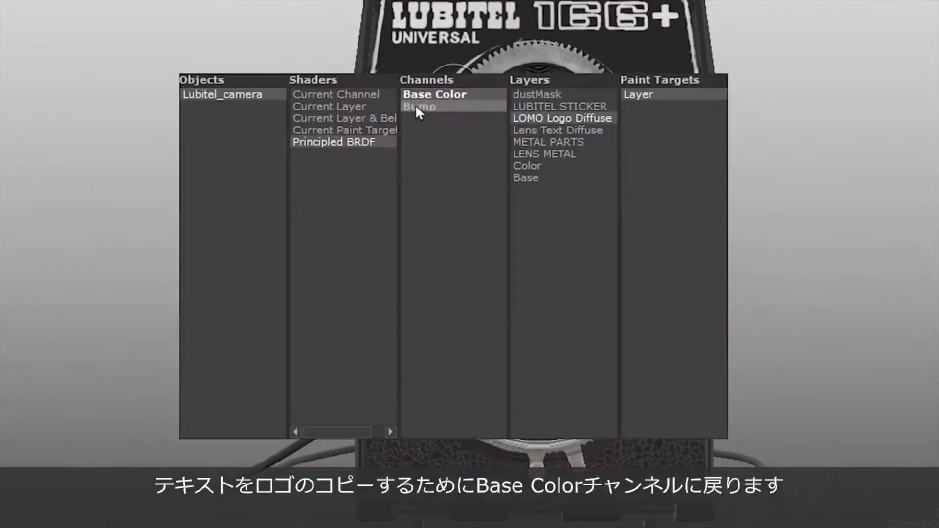
left_click(446, 90)
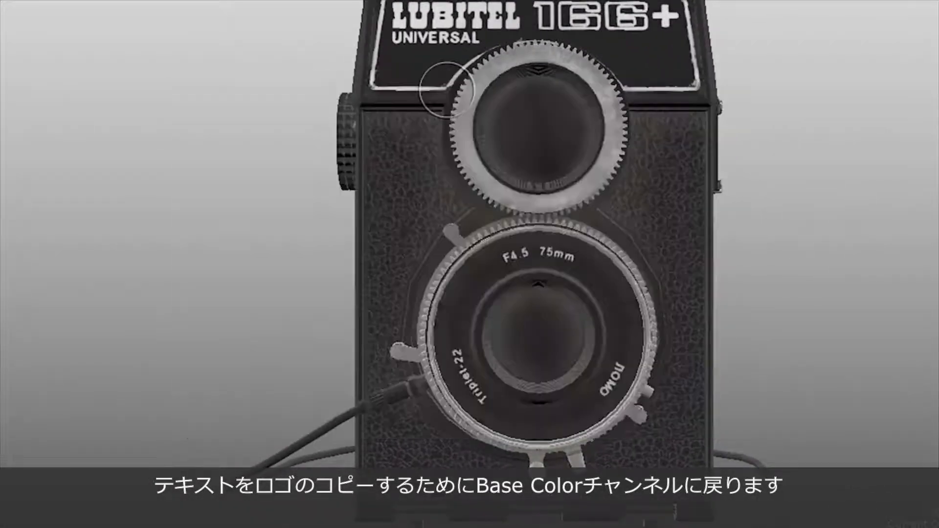
left_click(892, 136)
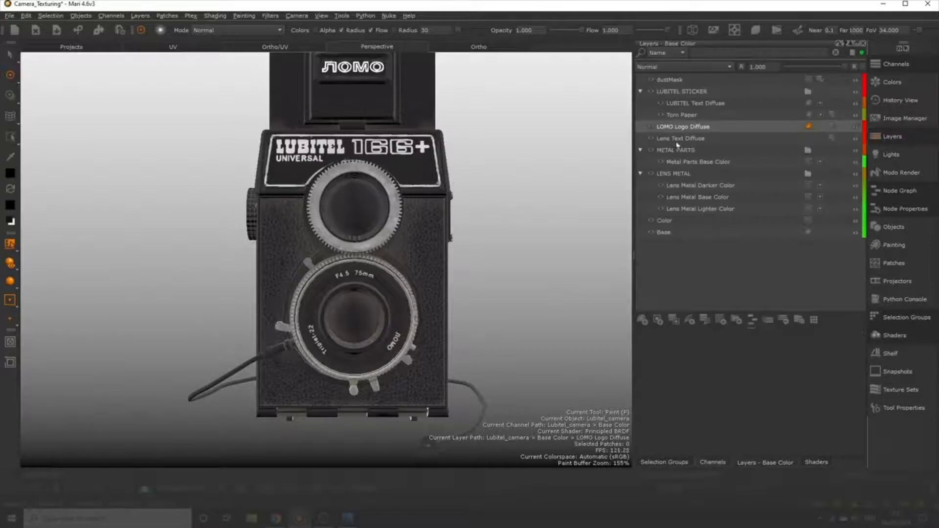
Copy the Lens Text Diffuse layer from Base Color and paste it at the top of the Bump channel's layer stack.
left_click(694, 140)
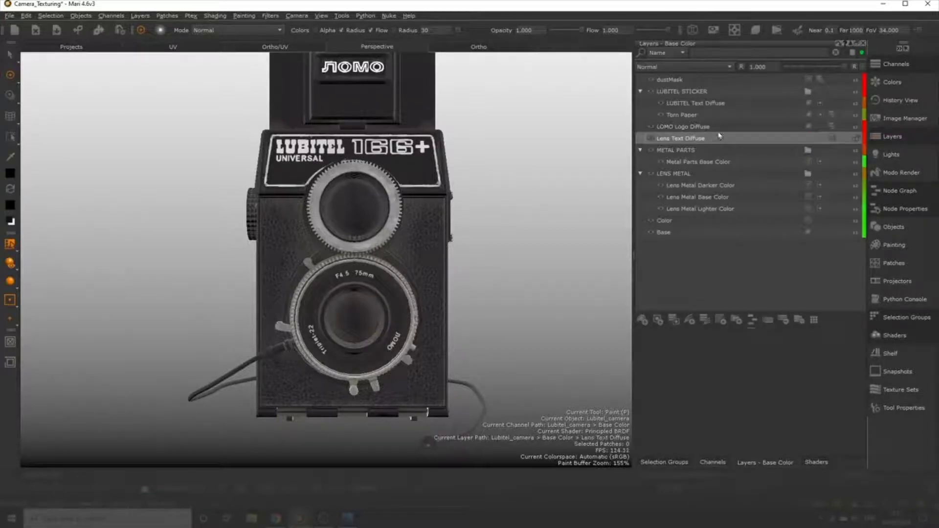
right_click(688, 140)
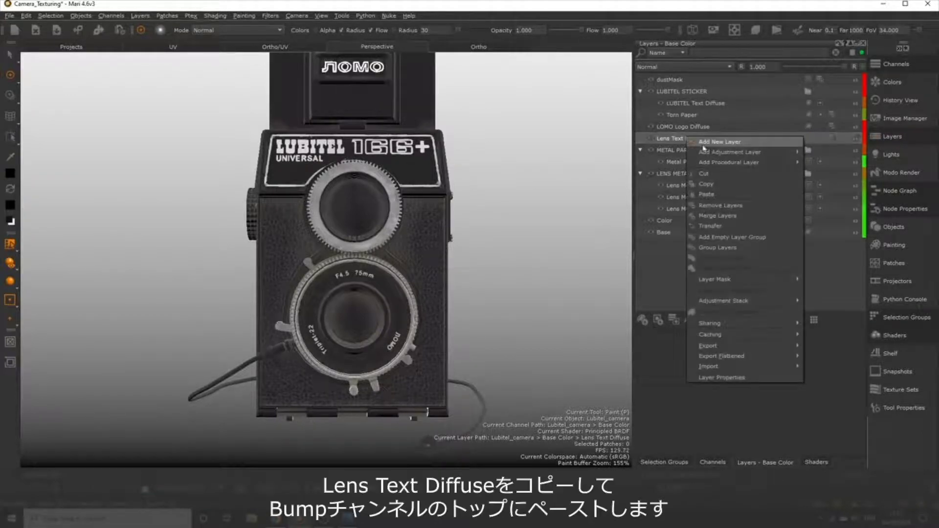
left_click(707, 186)
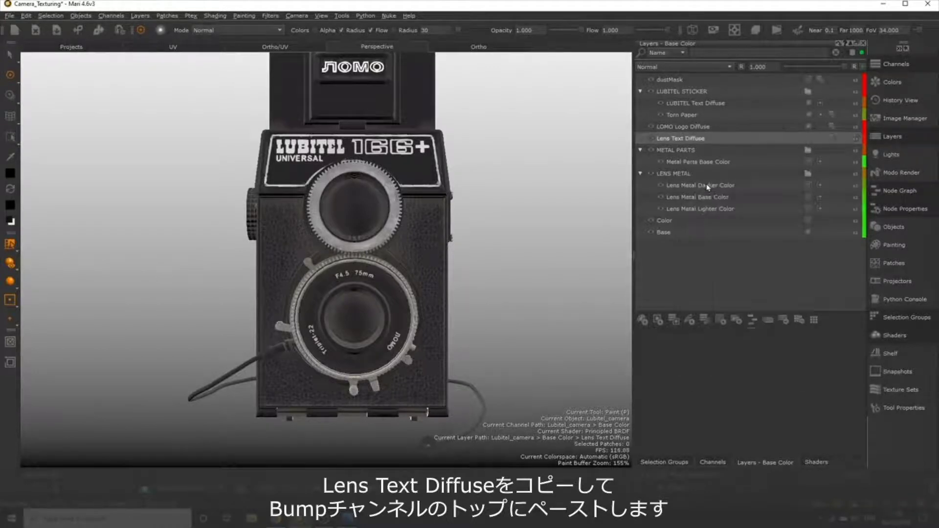
left_click(904, 64)
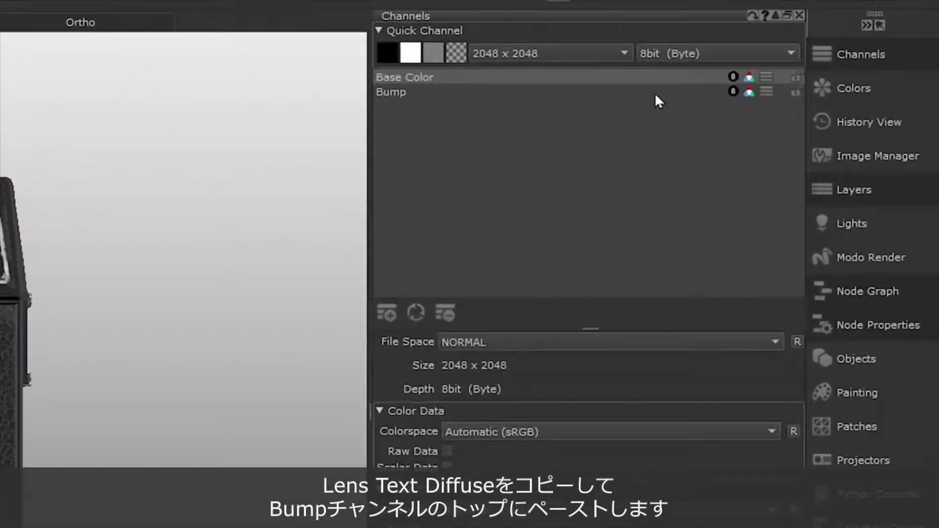
left_click(793, 85)
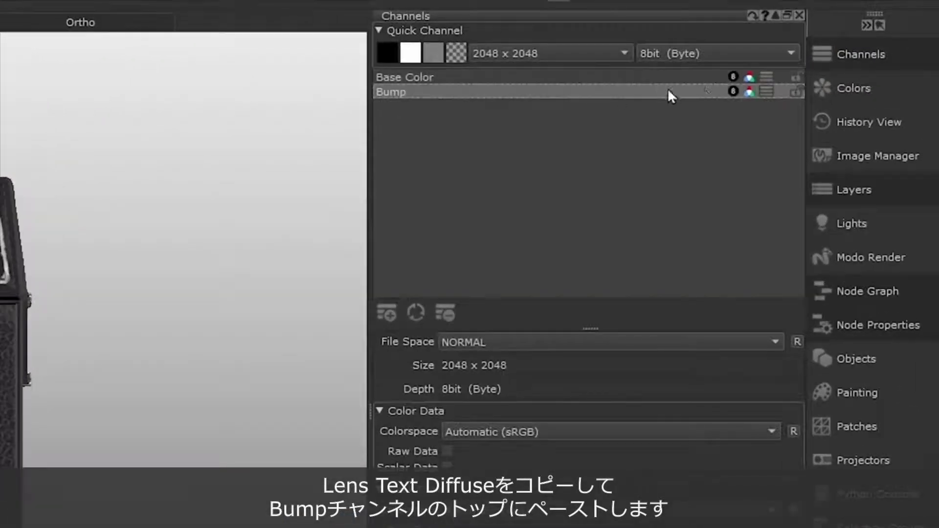
left_click(766, 92)
left_click_drag(776, 97, 504, 140)
right_click(460, 80)
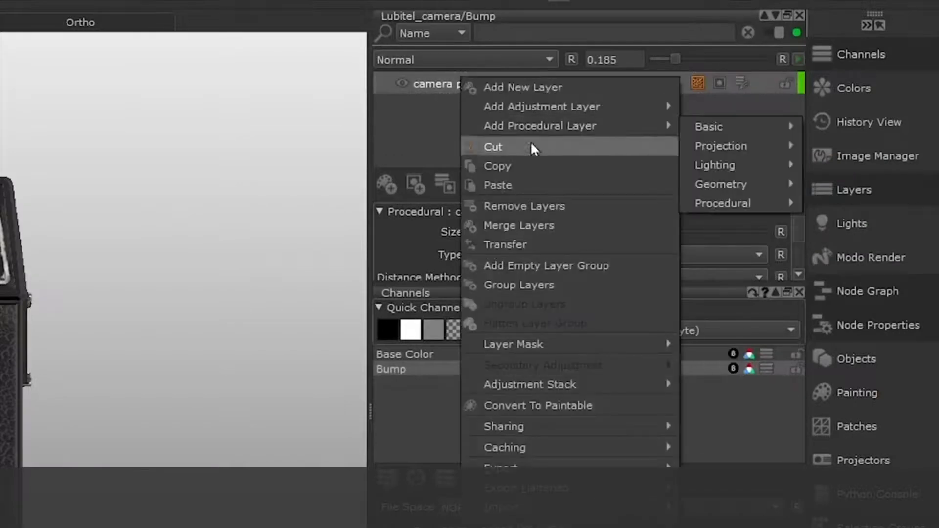
left_click(509, 185)
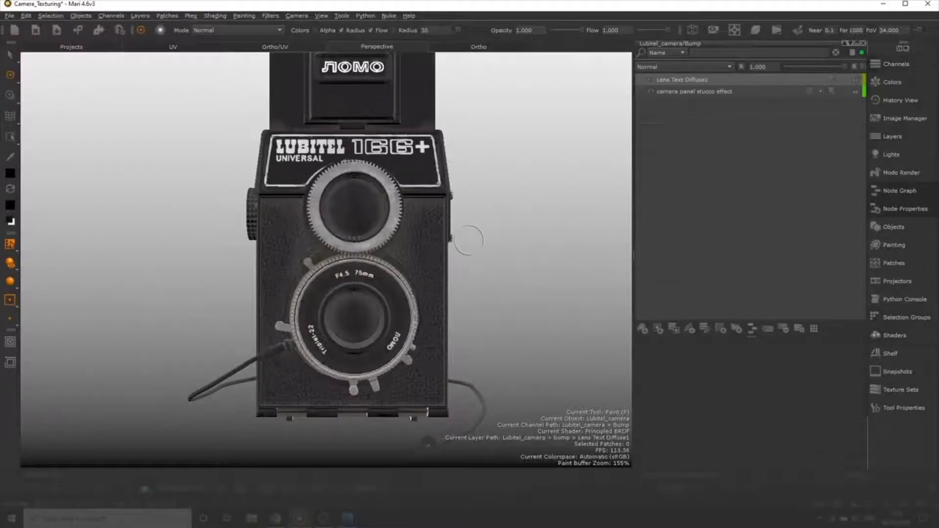
Display the Current Paint Target shader and inspect the edges of the lens text for dark artifacts.
key("Tab")
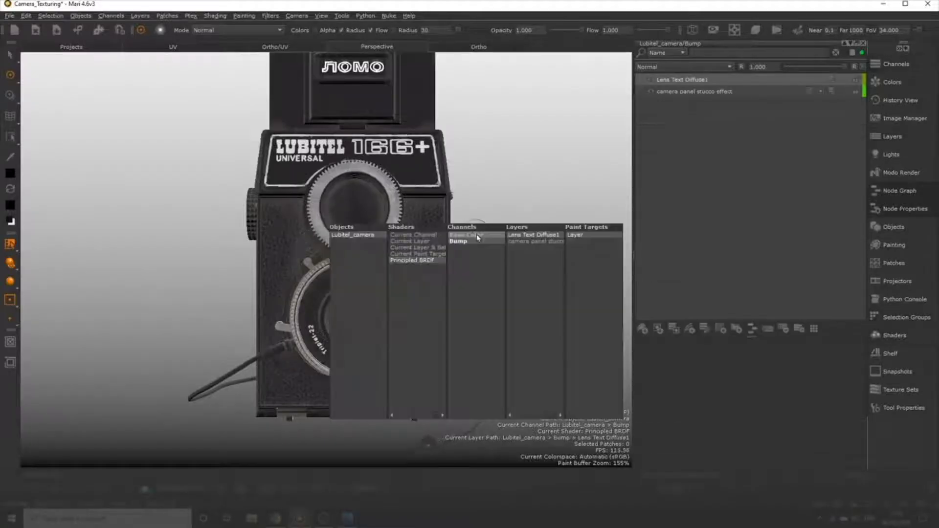
left_click(425, 254)
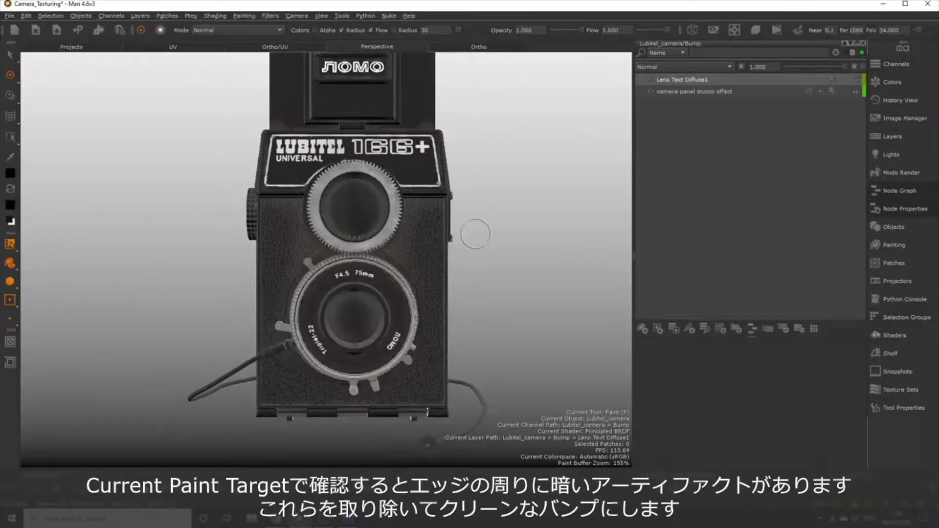
scroll(393, 394, "up", 5)
middle_click_drag(394, 394, 342, 230)
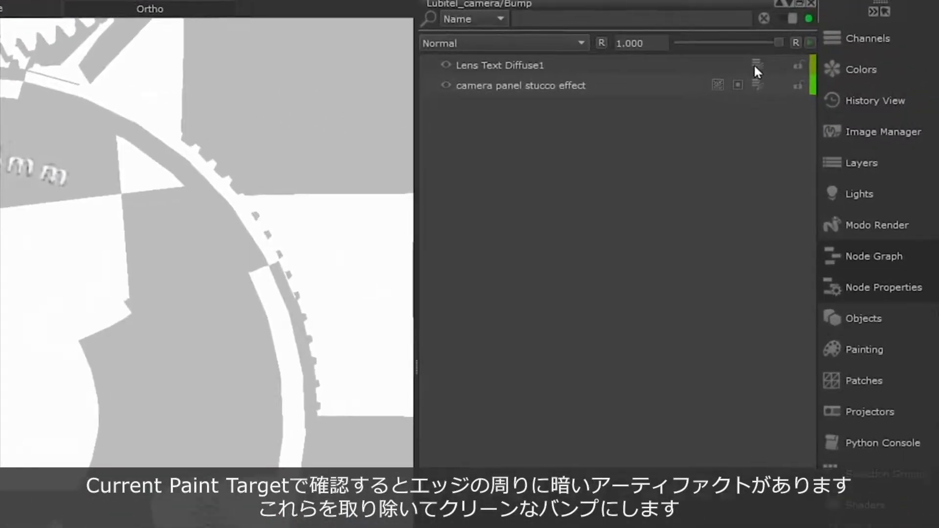
Add a Levels adjustment to the adjustment stack of the pasted lens text layer and set its input Mid to 0.257.
left_click(756, 65)
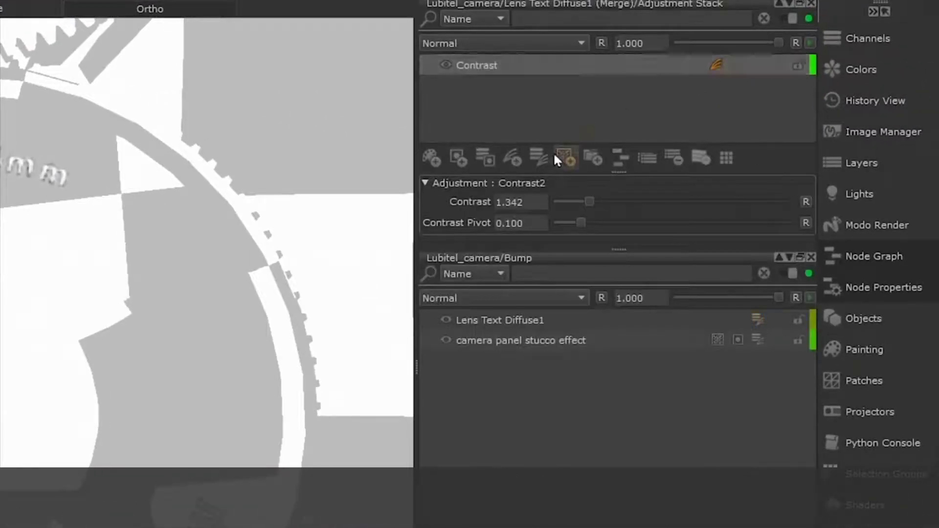
left_click_drag(618, 248, 625, 357)
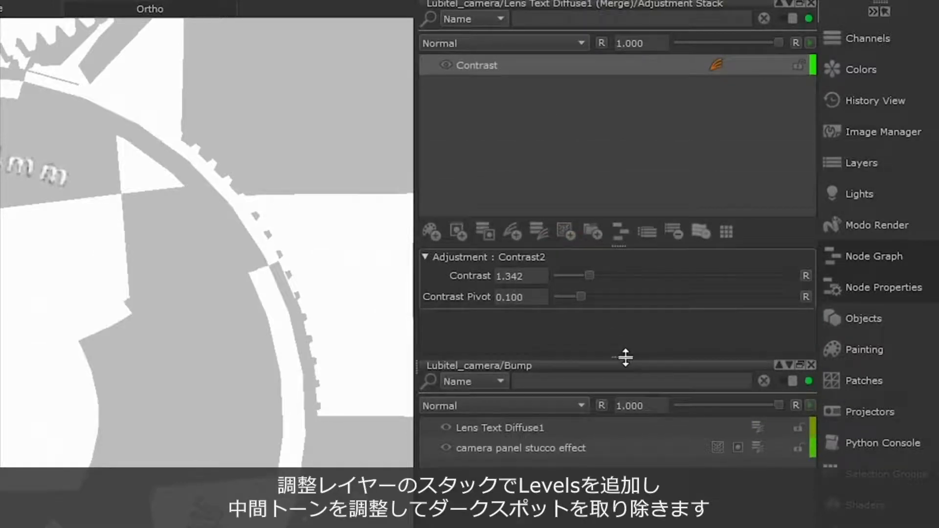
left_click(512, 228)
left_click(577, 362)
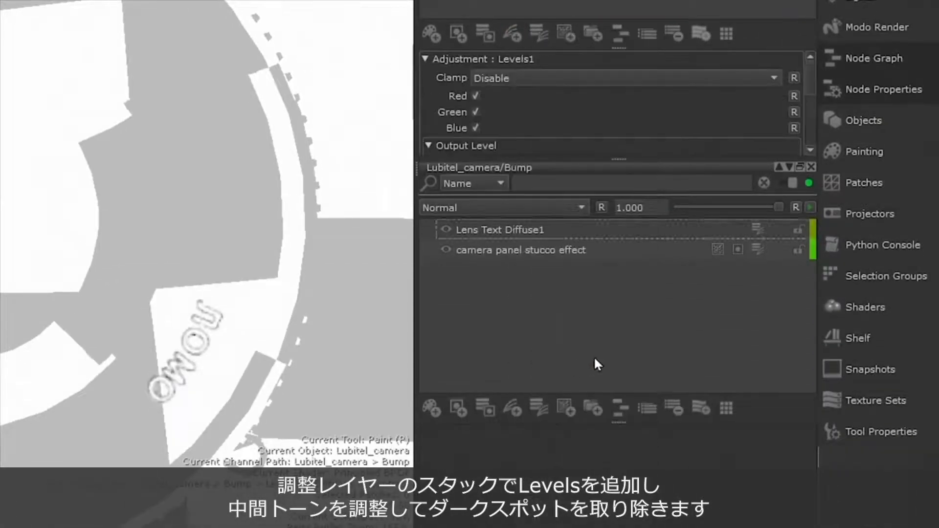
left_click_drag(810, 76, 811, 119)
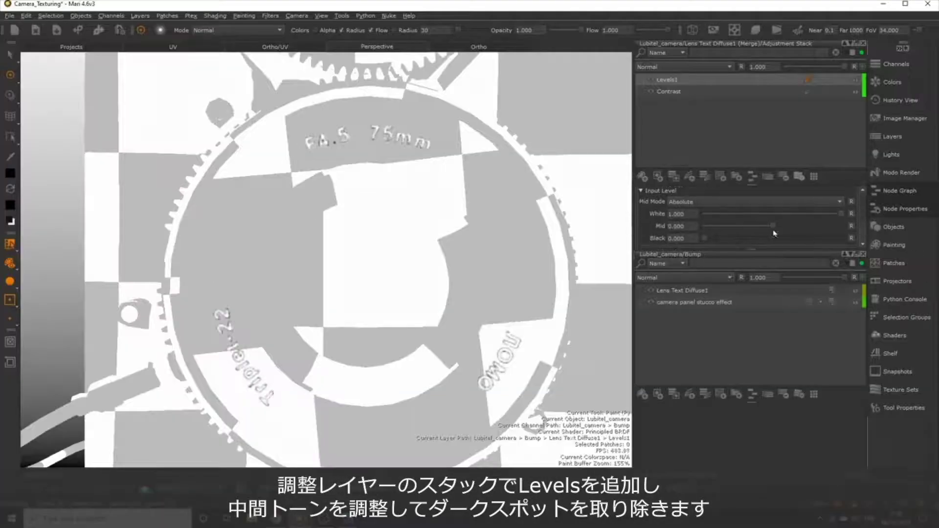
left_click_drag(773, 226, 735, 226)
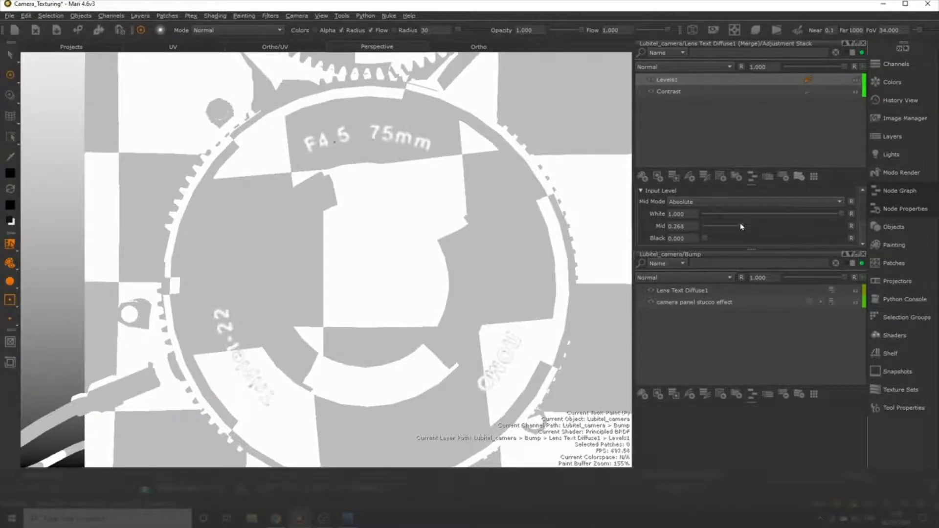
left_click_drag(741, 226, 739, 226)
Display the Principled BRDF shader and check the raised text around the lower lens.
key("n")
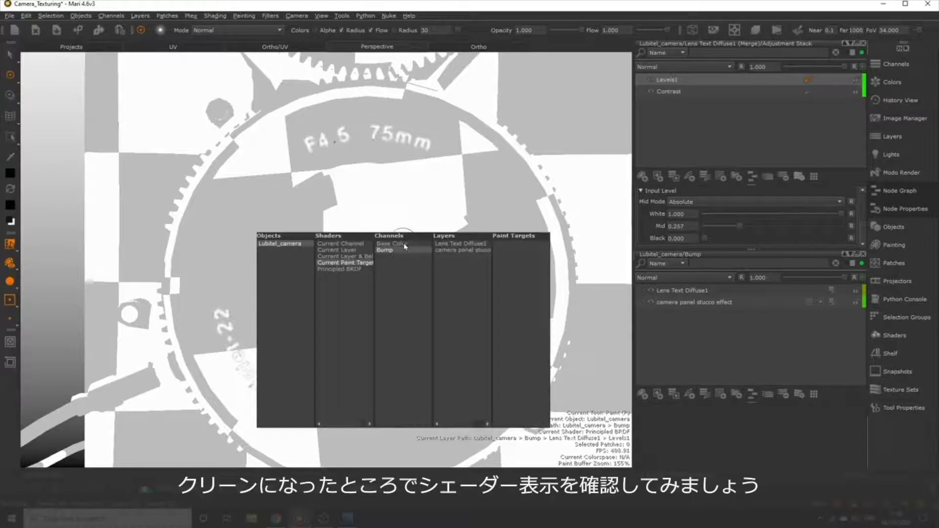
left_click(341, 269)
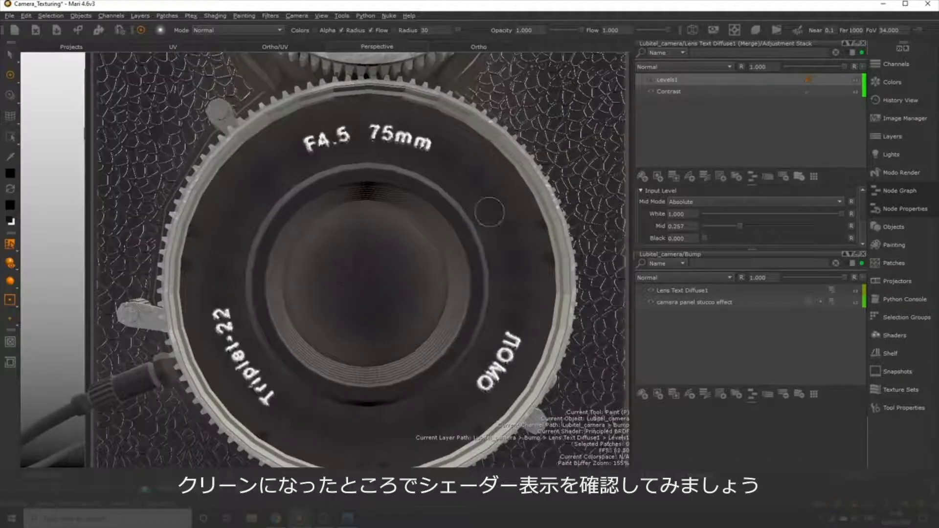
mouse_move(381, 209)
left_mouse_down("alt")
mouse_move(427, 210)
mouse_move(427, 268)
mouse_move(356, 213)
mouse_move(325, 270)
mouse_move(360, 260)
mouse_move(391, 274)
left_mouse_up("alt")
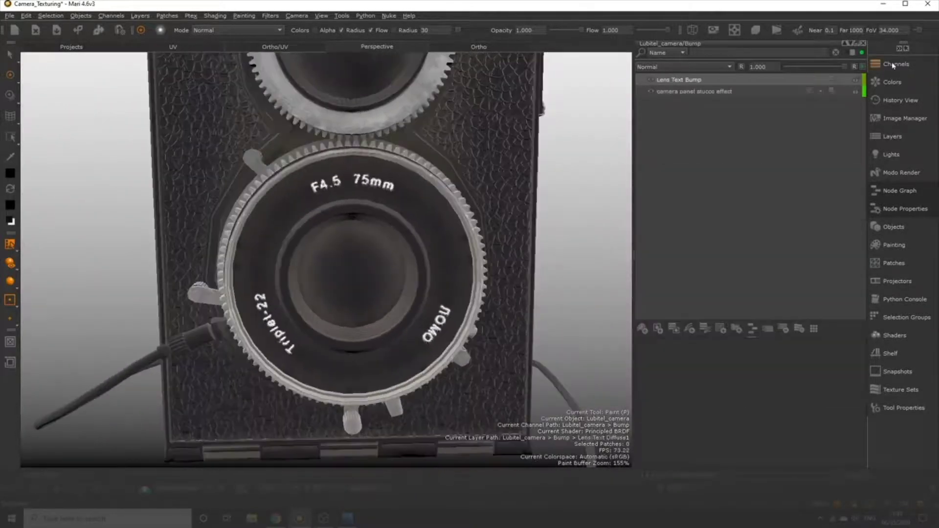
Open the Base Color and Bump layer stacks in separate tabbed palettes, with the Base Color layers shown.
left_click(893, 64)
left_click(756, 270)
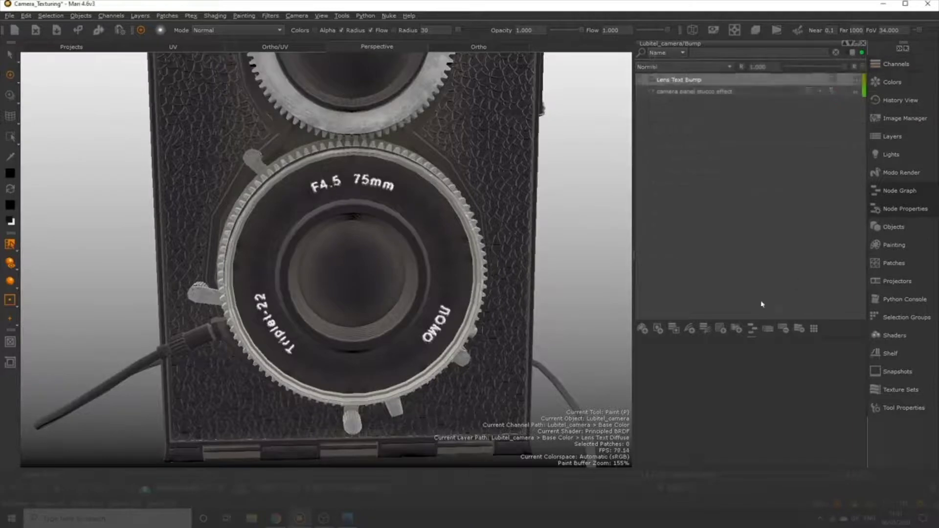
left_click(899, 65)
left_click(846, 92)
left_click(711, 292)
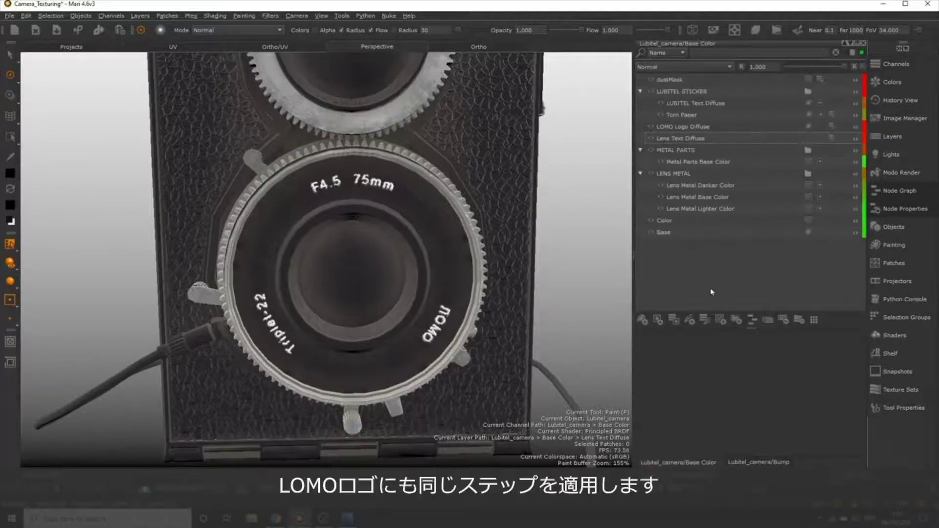
Copy the LOMO Logo Diffuse layer from Base Color and paste it above the lens text layer in the Bump channel.
left_click(679, 130)
right_click_drag(391, 132, 322, 117, "alt")
middle_click_drag(321, 78, 315, 147, "alt")
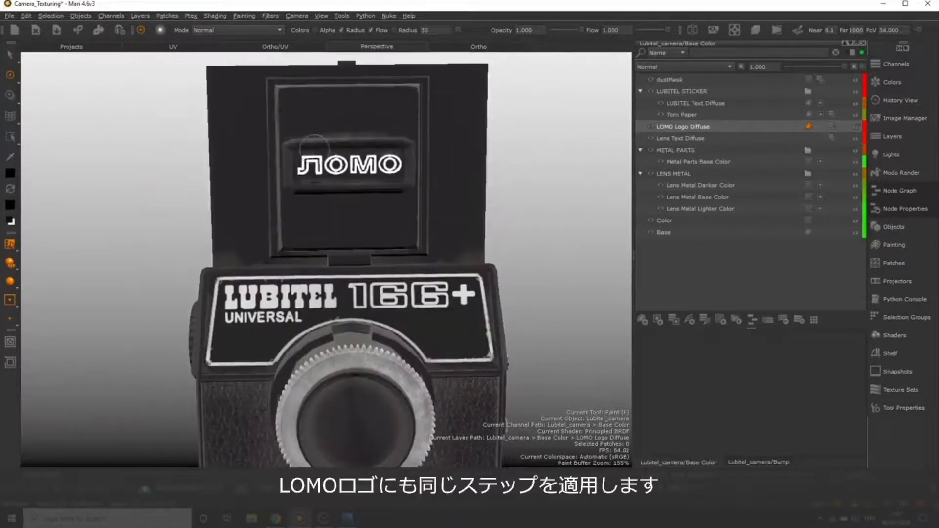
right_click(698, 130)
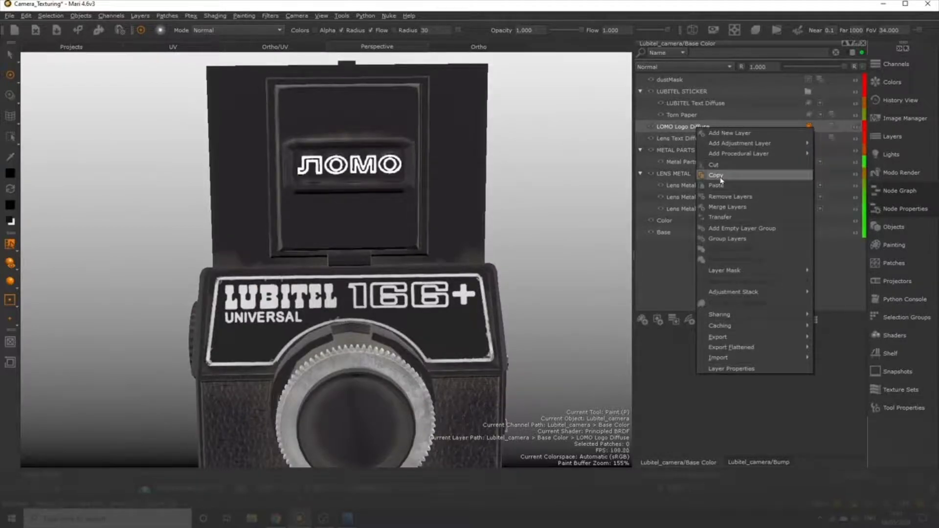
left_click(721, 175)
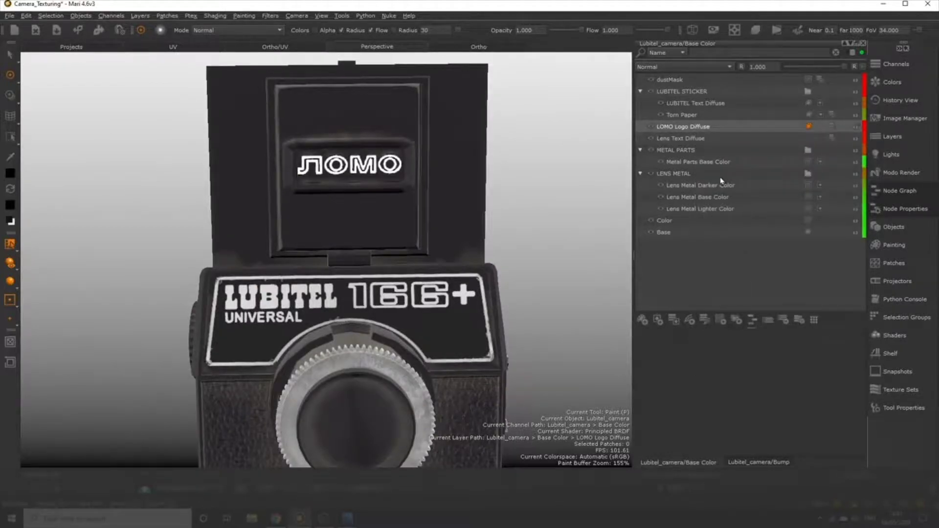
left_click(768, 463)
right_click(681, 82)
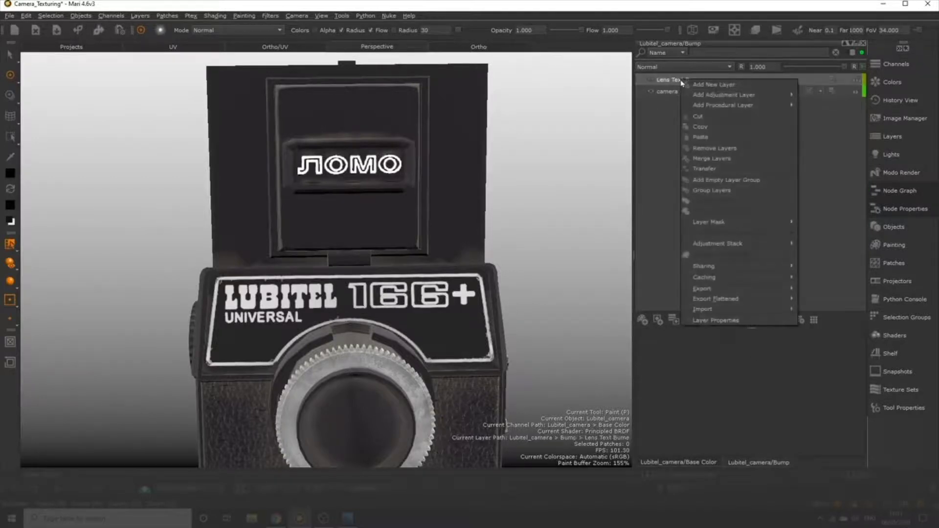
left_click(704, 138)
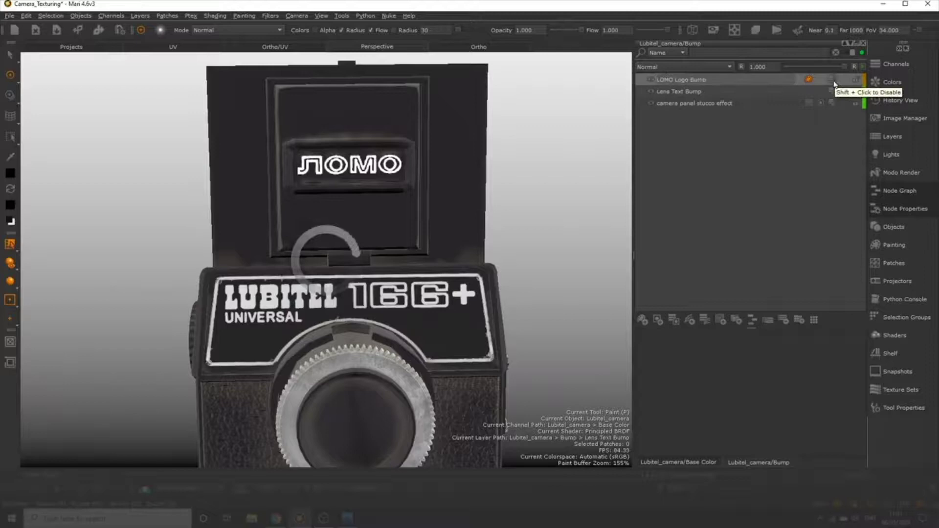
Open the LOMO Logo Bump layer's adjustment stack and view the logo close up with the Current Paint Target shader.
left_click(832, 79)
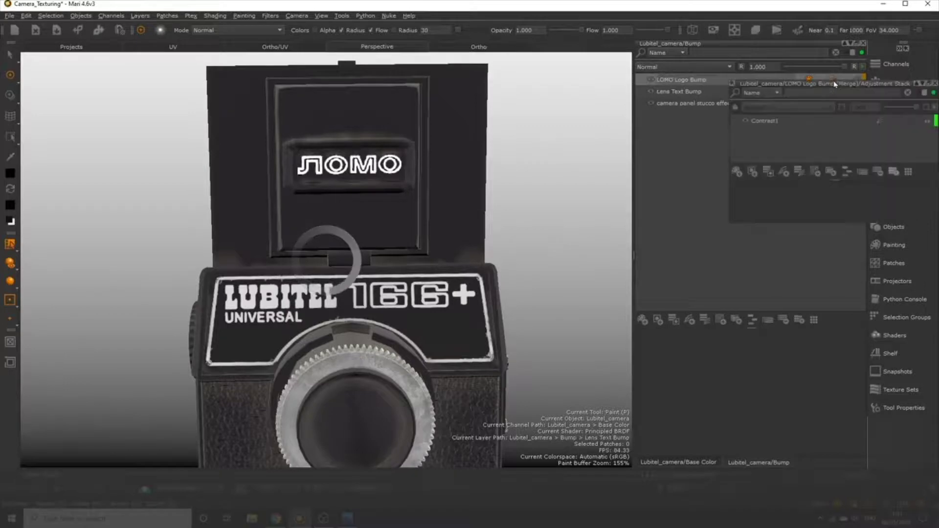
left_click_drag(826, 84, 746, 72)
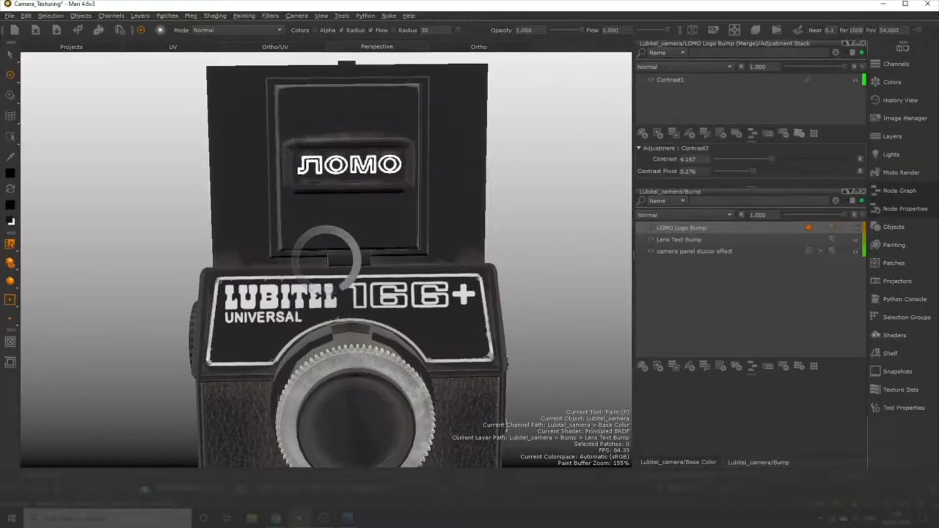
key("n")
left_click(400, 189)
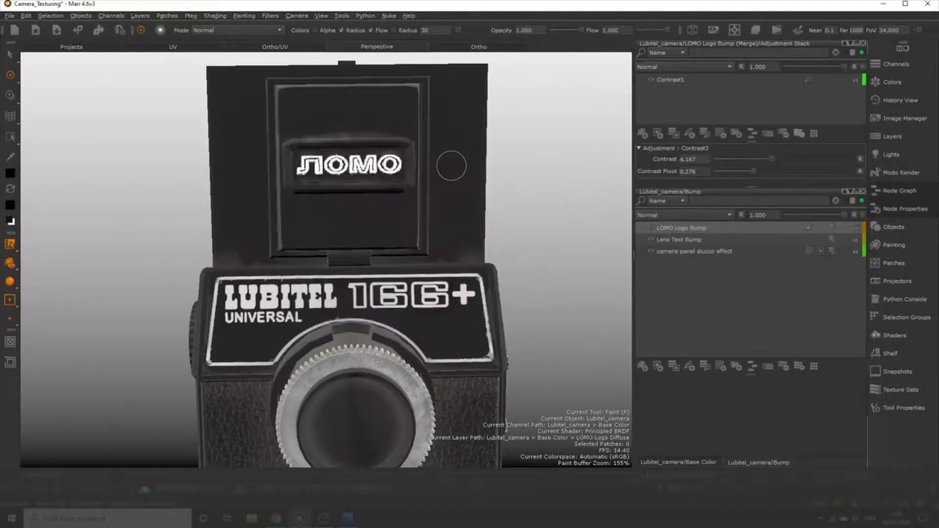
right_click_drag(379, 198, 367, 164, "alt")
middle_click_drag(366, 164, 386, 282, "alt")
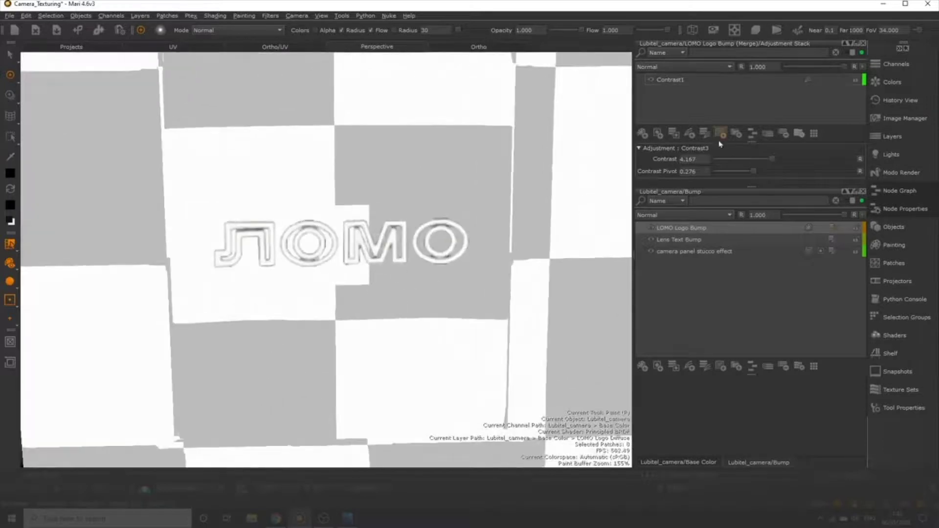
Add a Levels adjustment above the LOMO logo's existing contrast adjustment and set its input Mid to 0.329.
left_click(689, 133)
left_click(750, 302)
scroll(756, 157, "down", 5)
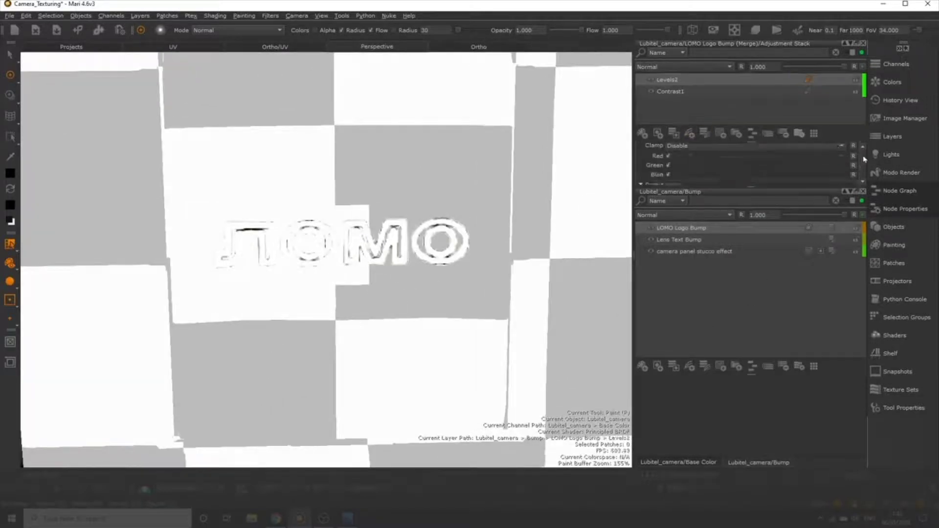
left_click_drag(701, 166, 734, 165)
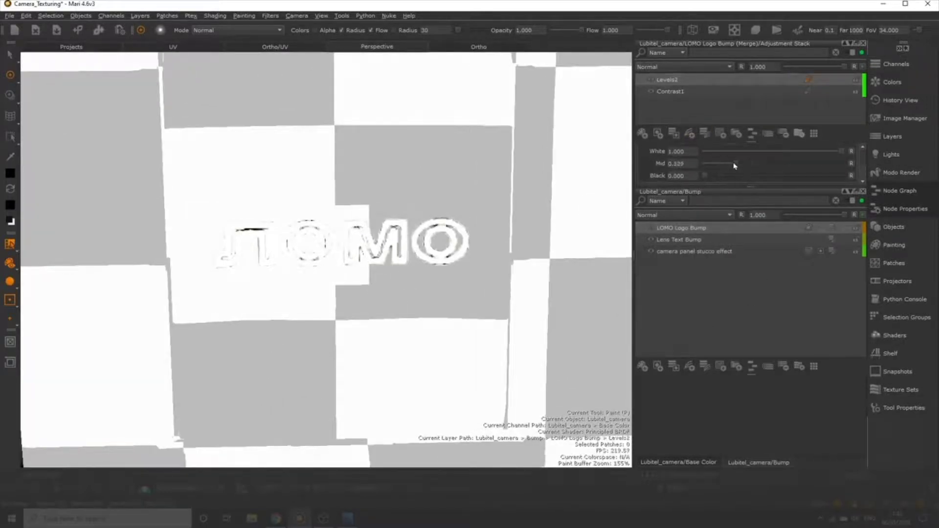
Set the LOMO logo's contrast adjustment to Contrast 2.044 and Contrast Pivot 0.055.
left_click(682, 92)
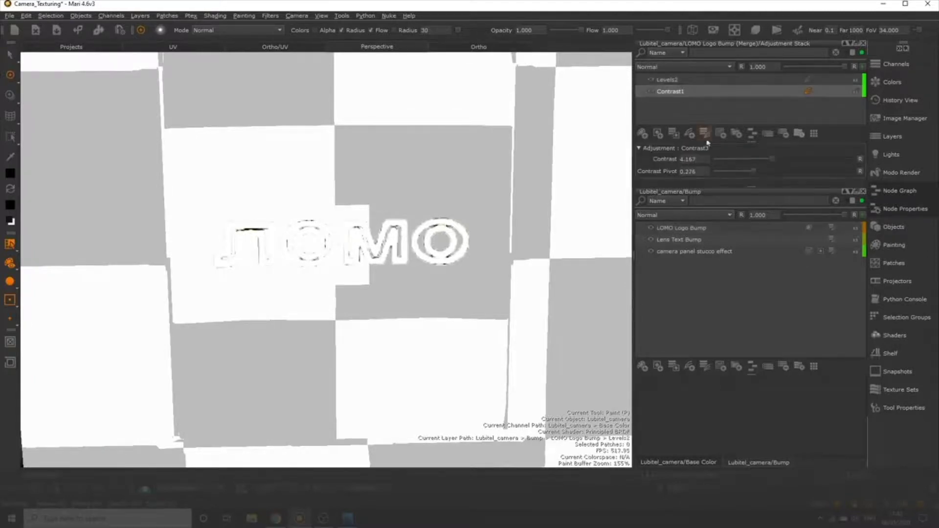
left_click_drag(753, 173, 717, 174)
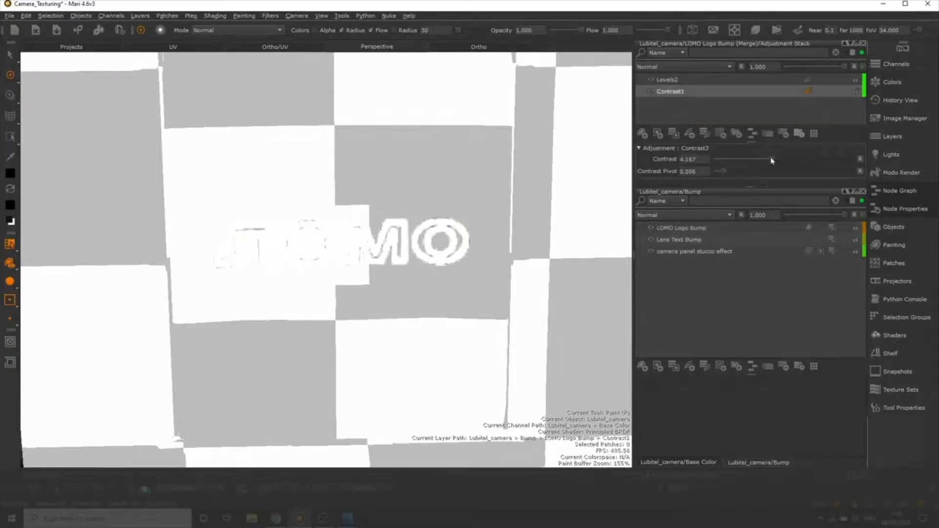
left_click_drag(771, 161, 742, 159)
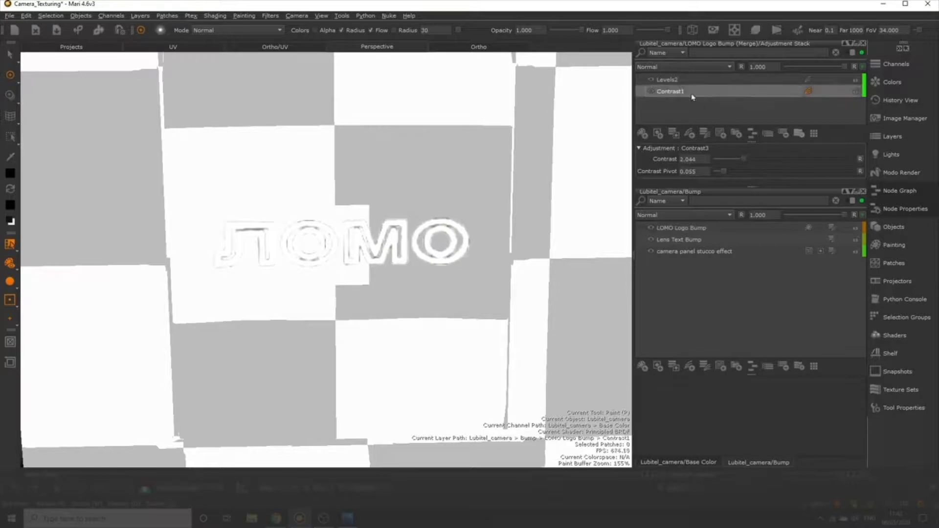
Add an Invert adjustment above the Levels adjustment in the LOMO Logo Bump layer's adjustment stack.
left_click(691, 81)
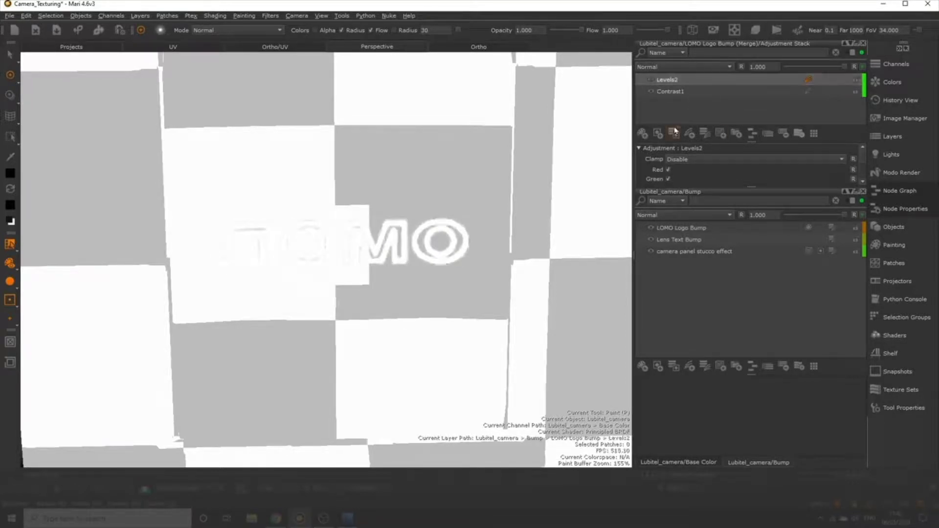
left_click(689, 133)
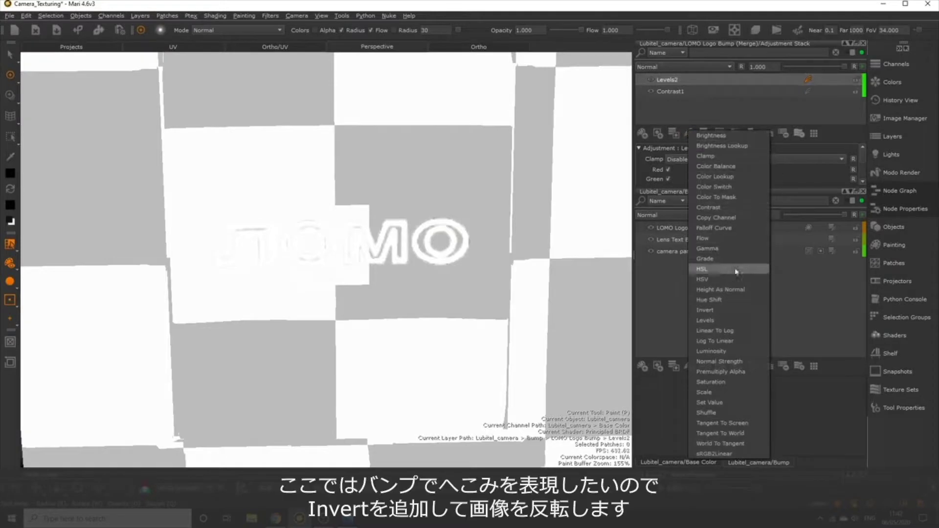
left_click(704, 310)
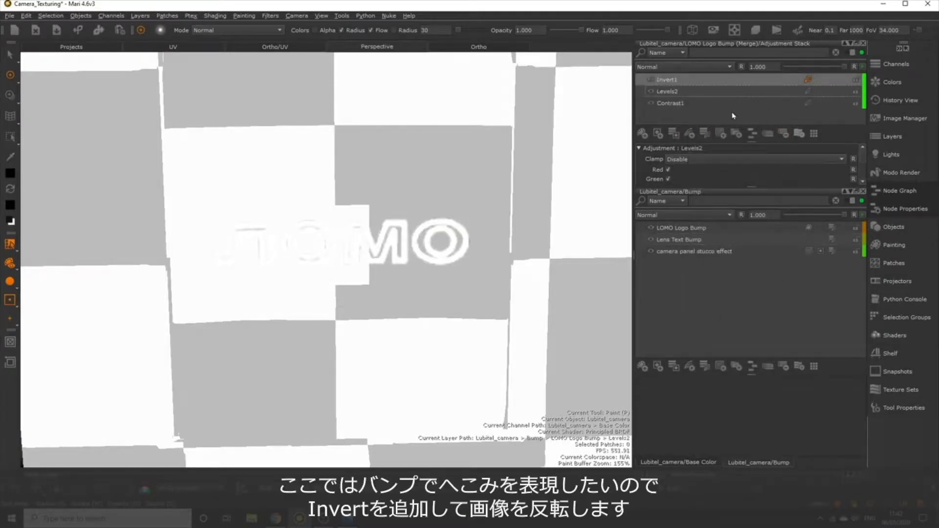
Switch the viewport shader to Principled BRDF and view the LOMO logo's bump effect on the camera hood.
right_click(460, 247)
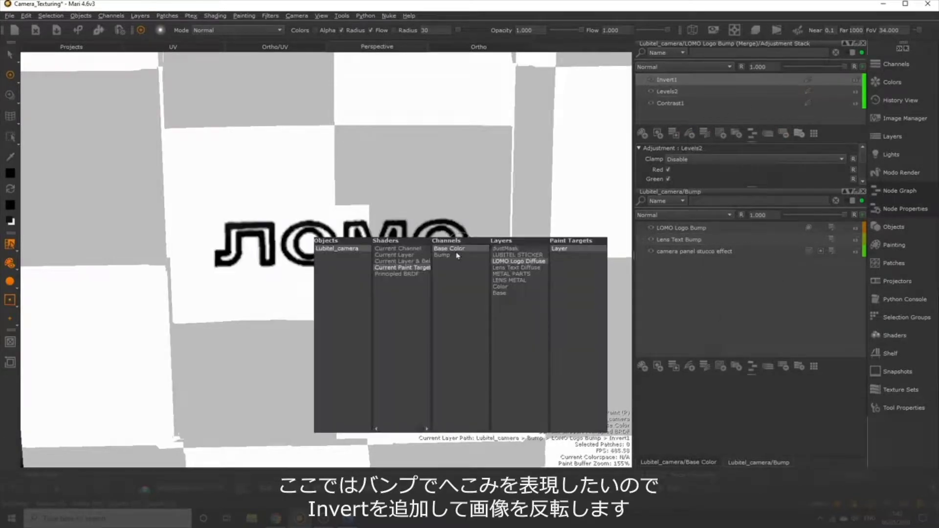
left_click(399, 274)
scroll(466, 283, "down", 3)
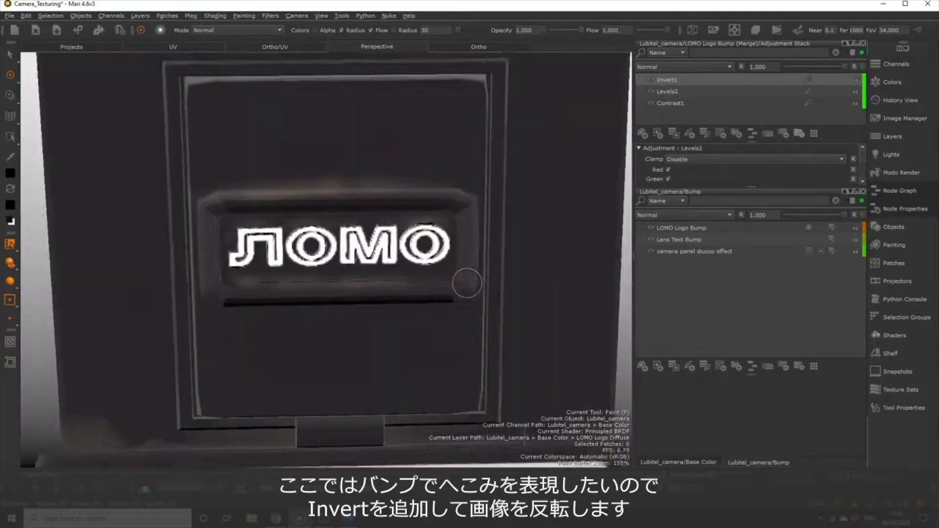
left_click_drag(315, 373, 344, 384, "alt")
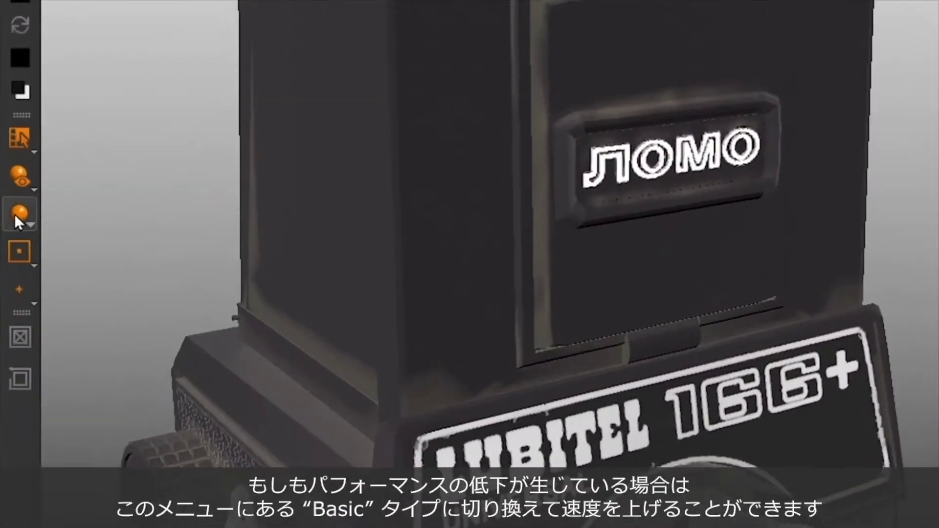
Switch the viewport lighting to Basic and view the camera's logo, nameplate and lenses from several angles.
left_click(10, 221)
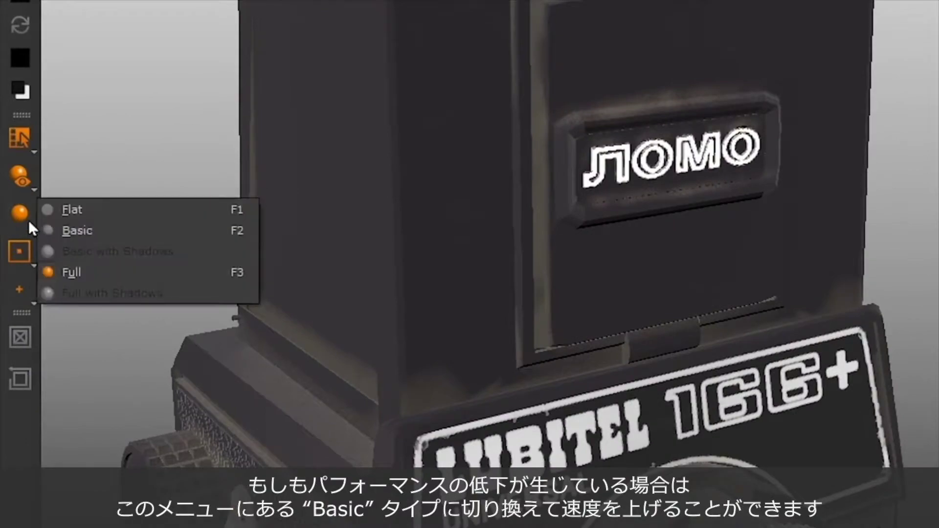
left_click(77, 231)
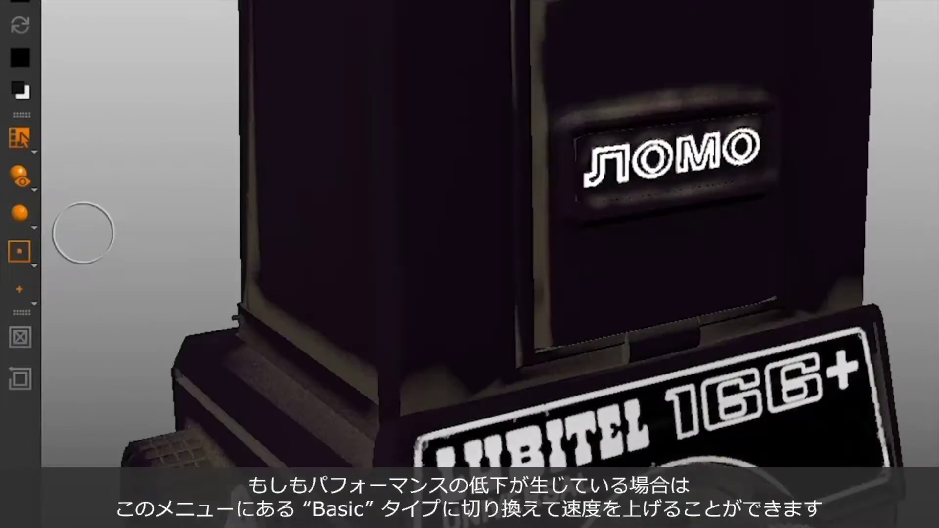
mouse_move(786, 430)
middle_mouse_down("alt")
mouse_move(828, 259)
mouse_move(825, 329)
middle_mouse_up("alt")
scroll(829, 257, "down", 2)
left_click_drag(825, 329, 677, 320, "alt")
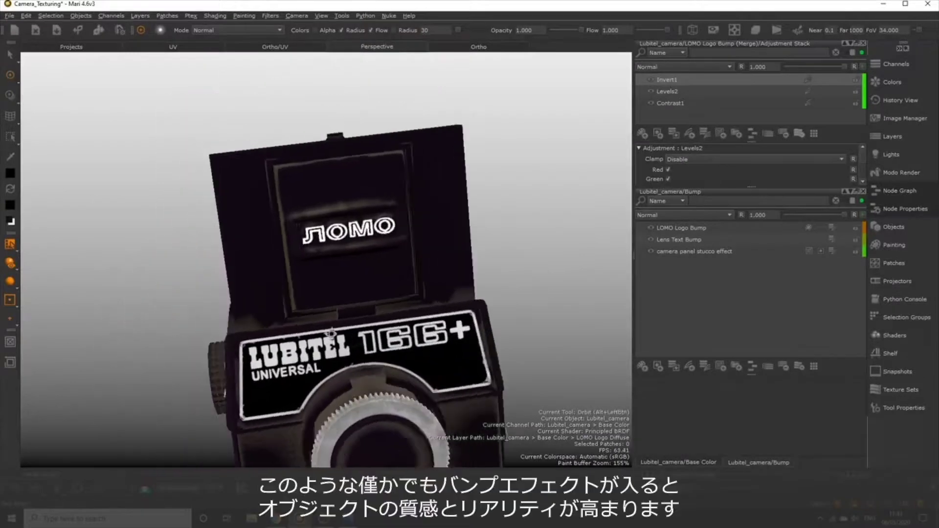
left_click_drag(330, 332, 397, 323, "alt")
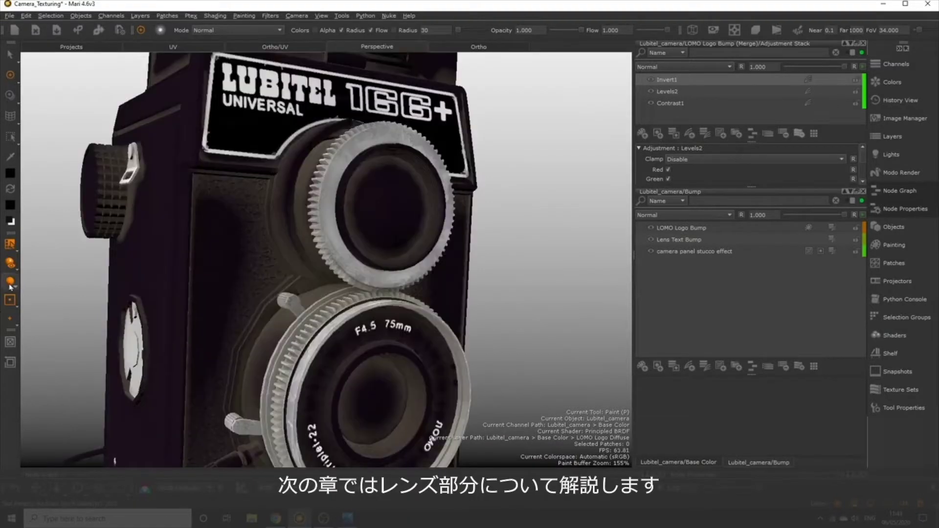
Set the viewport lighting to Full and inspect the bump effect on the camera's front and lenses.
left_click(9, 281)
left_click(38, 305)
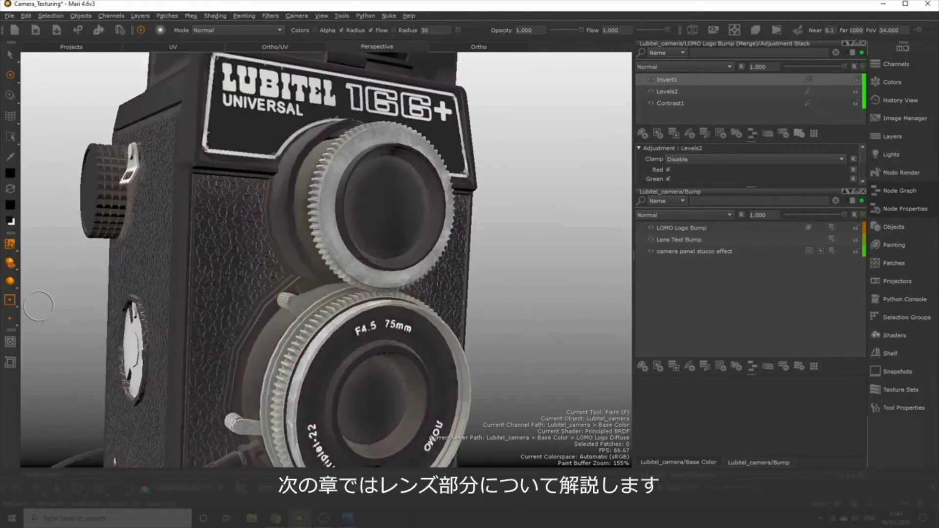
left_click_drag(463, 331, 450, 262, "alt")
middle_click_drag(451, 262, 411, 331, "alt")
right_click_drag(410, 331, 411, 302, "alt")
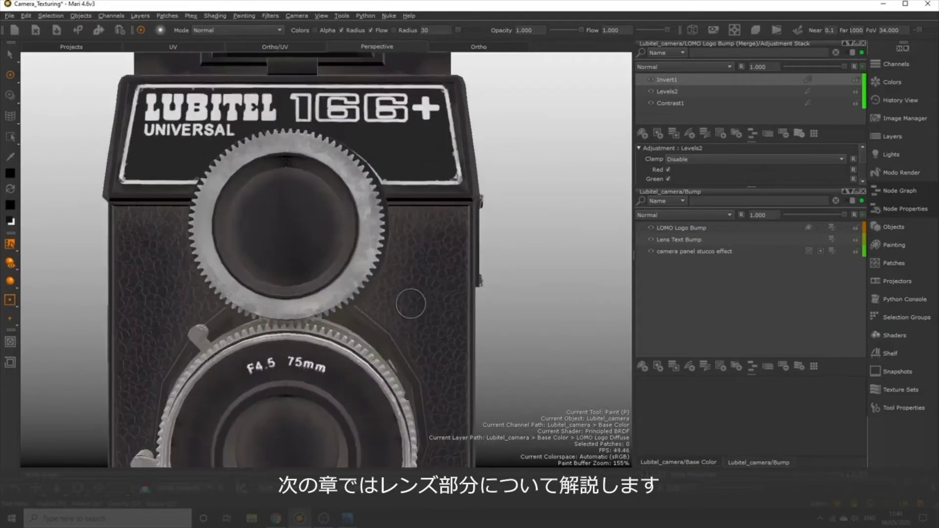
left_click_drag(430, 331, 356, 317, "alt")
left_click_drag(442, 264, 399, 366, "alt+shift")
left_click_drag(469, 249, 472, 386, "alt+shift")
left_click_drag(385, 296, 383, 53, "alt+shift")
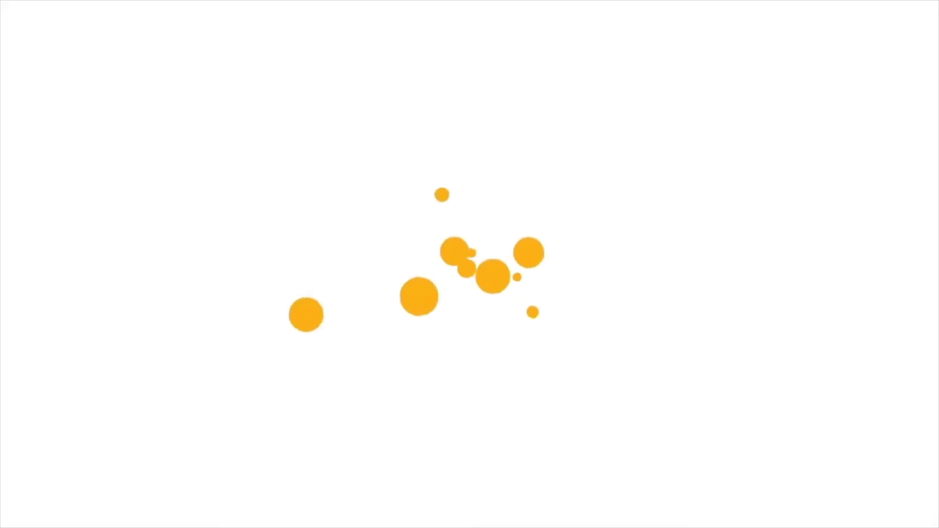